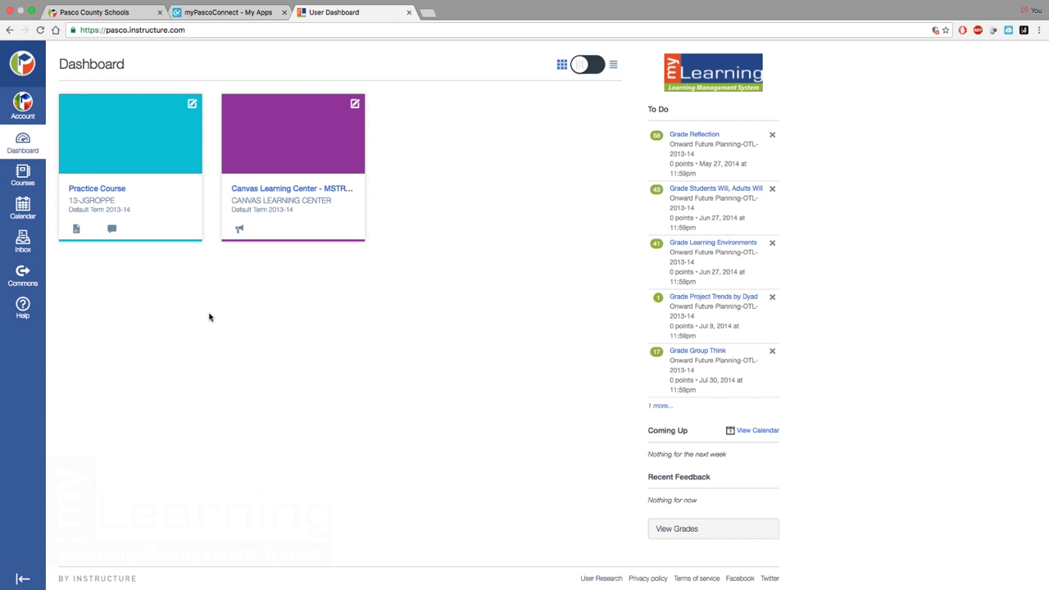
# Open the Practice Course from the Dashboard and go to its Quizzes list.
pyautogui.click(131, 137)
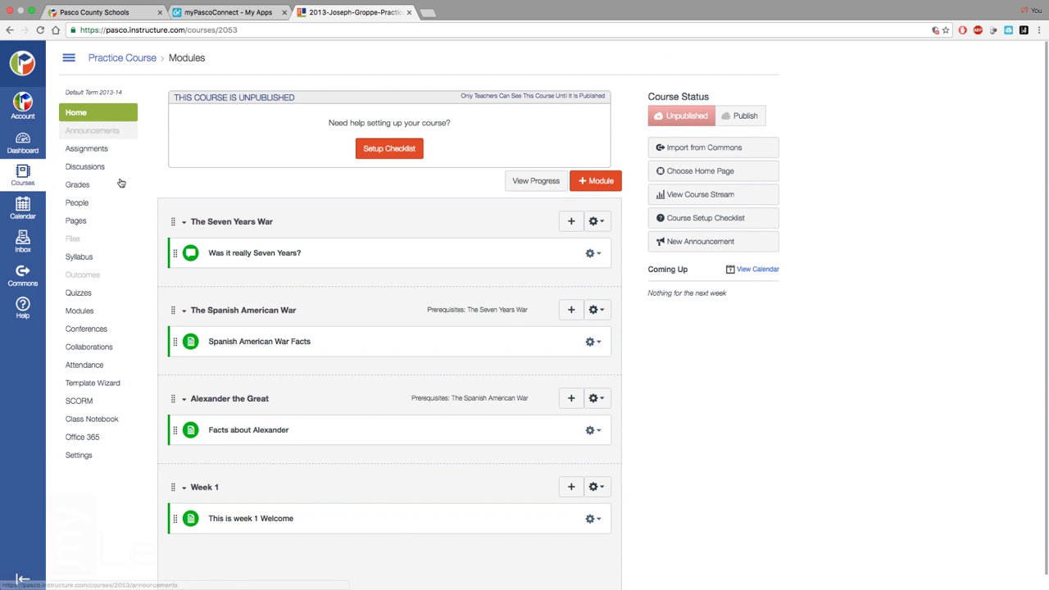
pyautogui.click(79, 296)
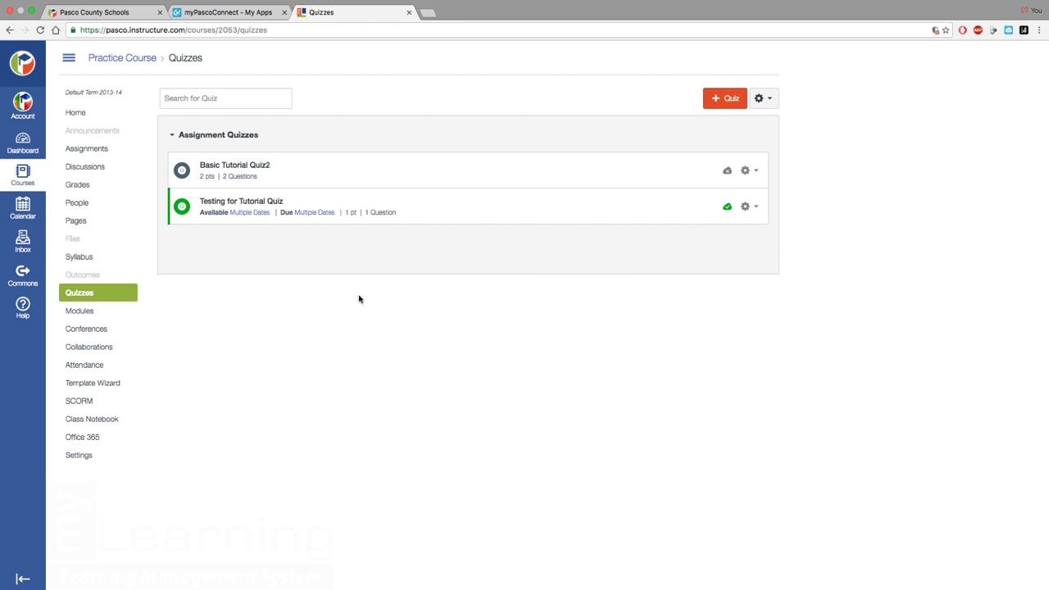
# Create a new quiz and replace 'Unnamed Quiz' with the title 'Annotation Quiz'.
pyautogui.click(721, 101)
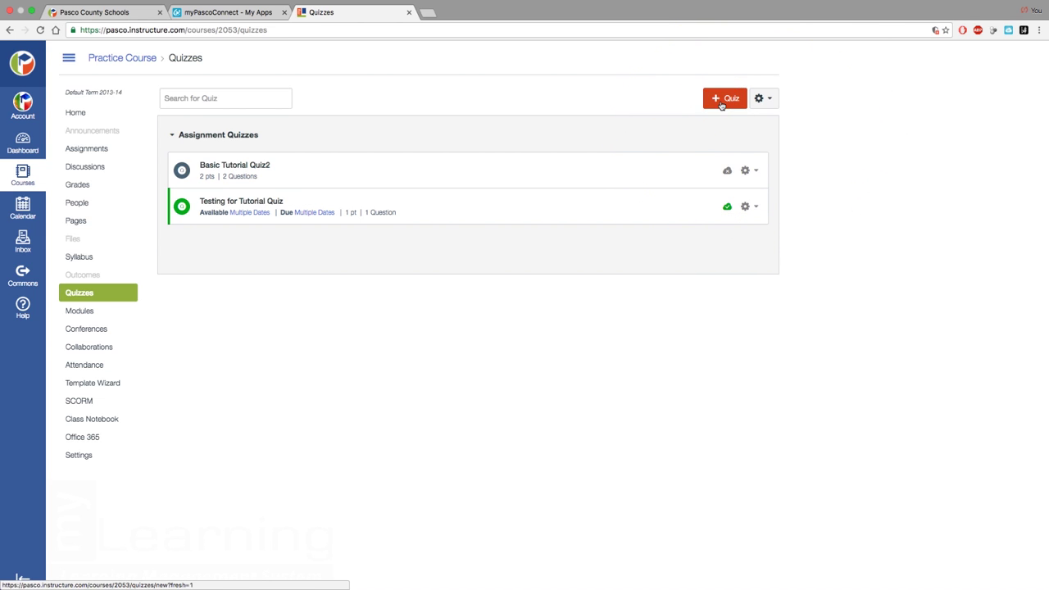
pyautogui.click(721, 101)
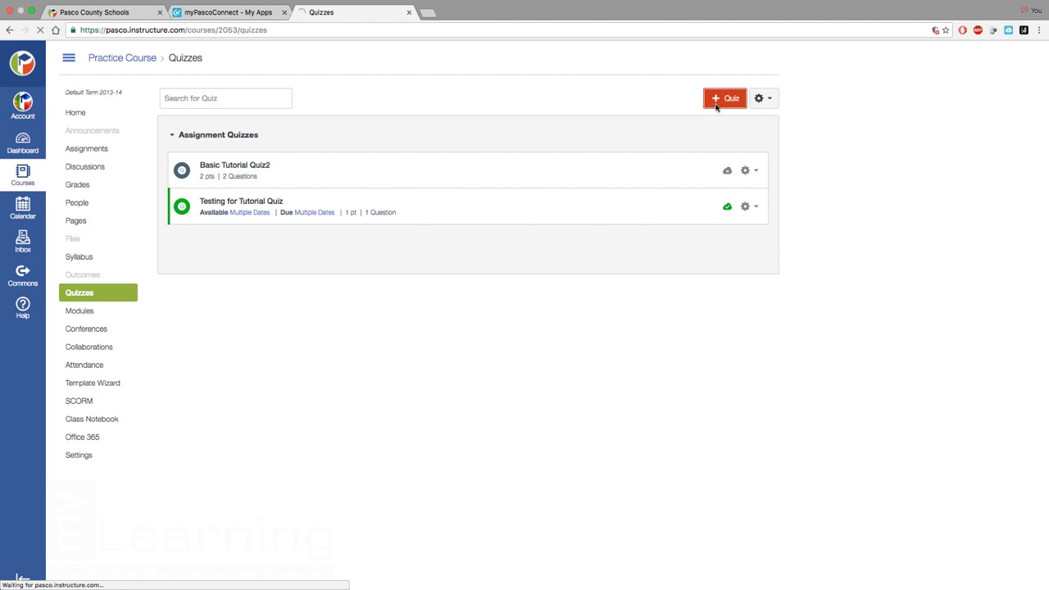
pyautogui.click(721, 103)
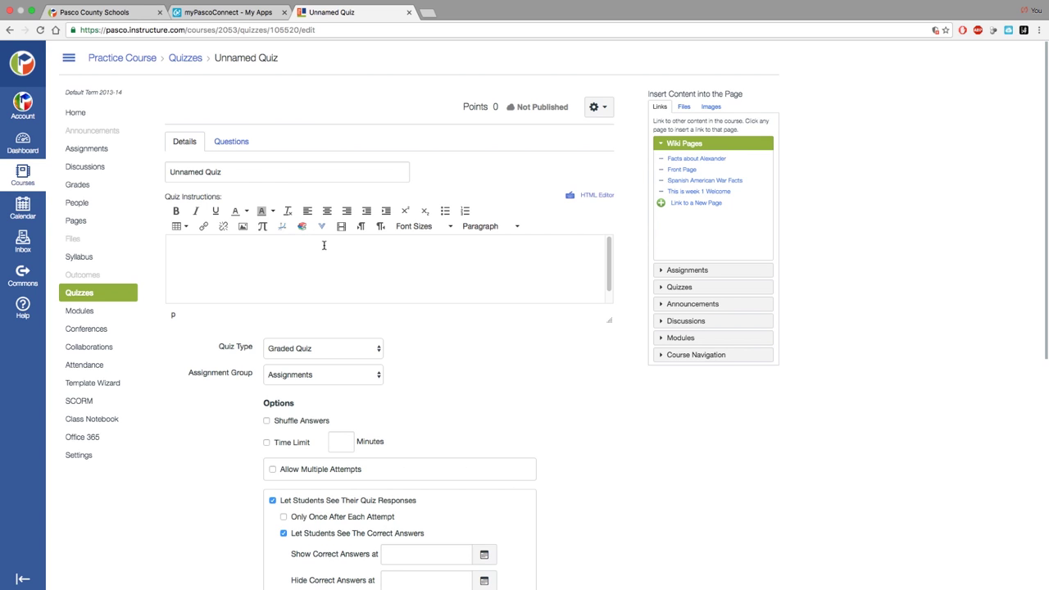
pyautogui.click(241, 172)
pyautogui.moveTo(240, 172); pyautogui.dragTo(157, 168)
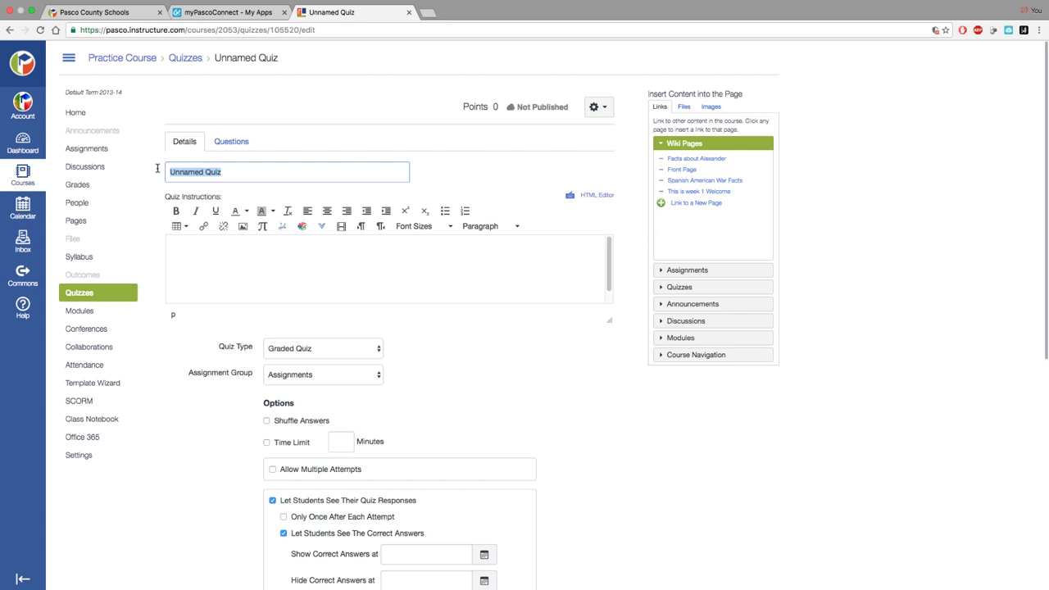
pyautogui.write('Annotation Quiz')
pyautogui.click(219, 265)
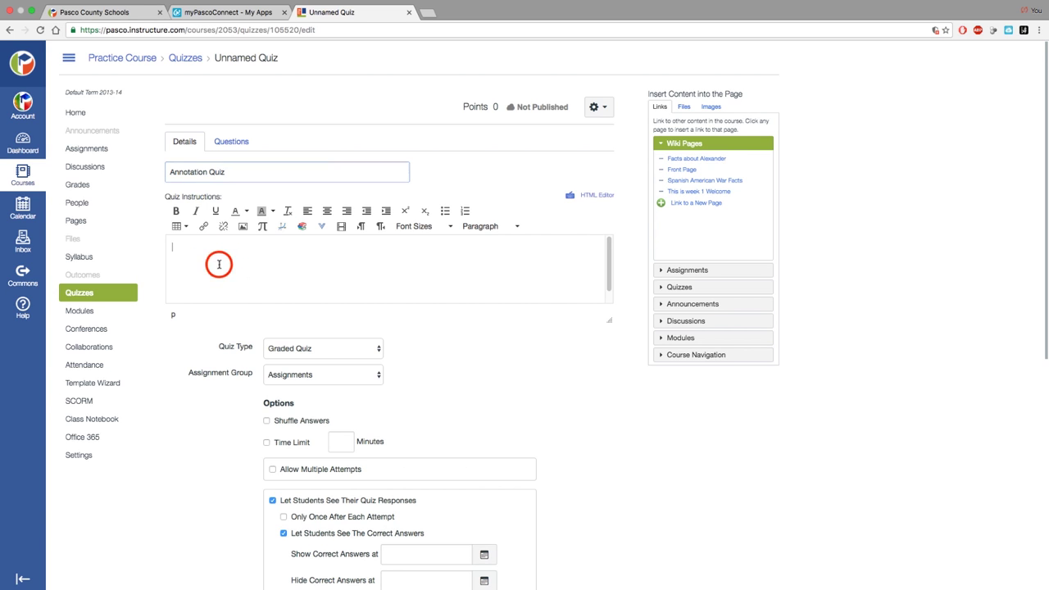
# Write the instructions 'There is only one correct answer in each question.' and check the quiz type options.
pyautogui.click(219, 264)
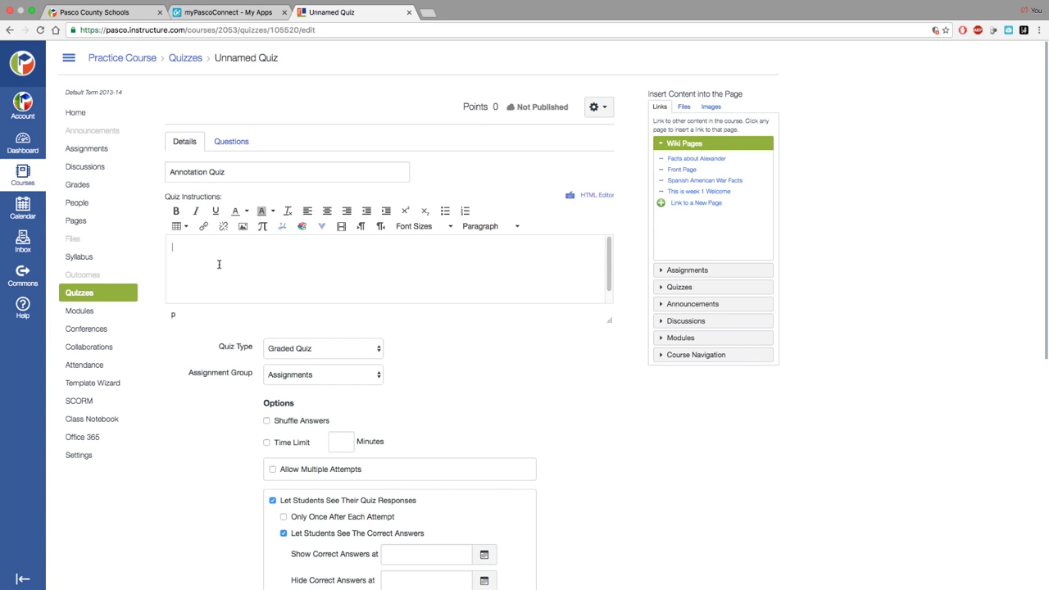
pyautogui.write('There is only one correct answe')
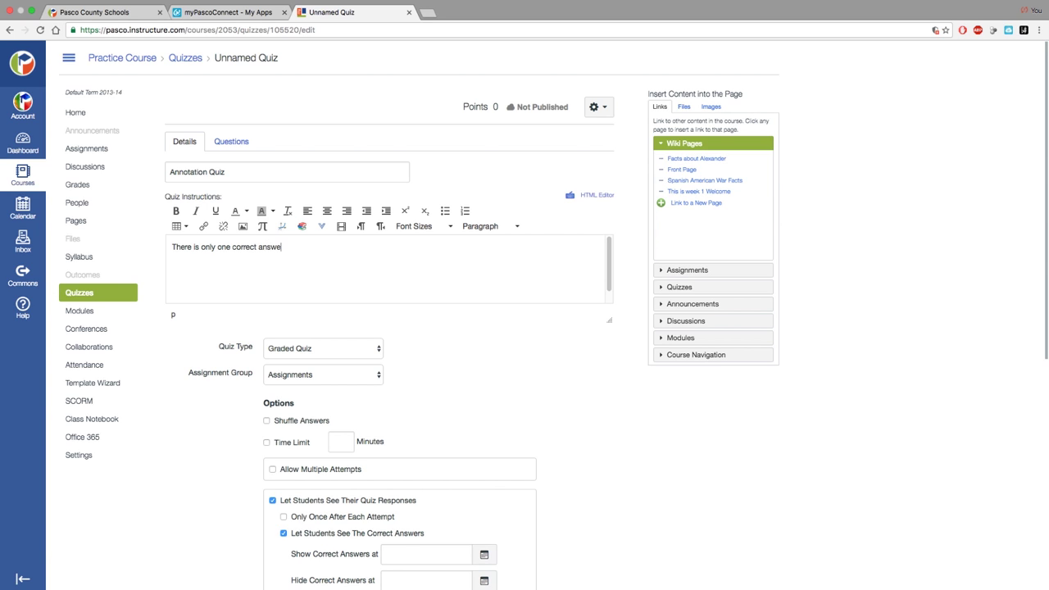
pyautogui.write('r in each question.')
pyautogui.click(373, 349)
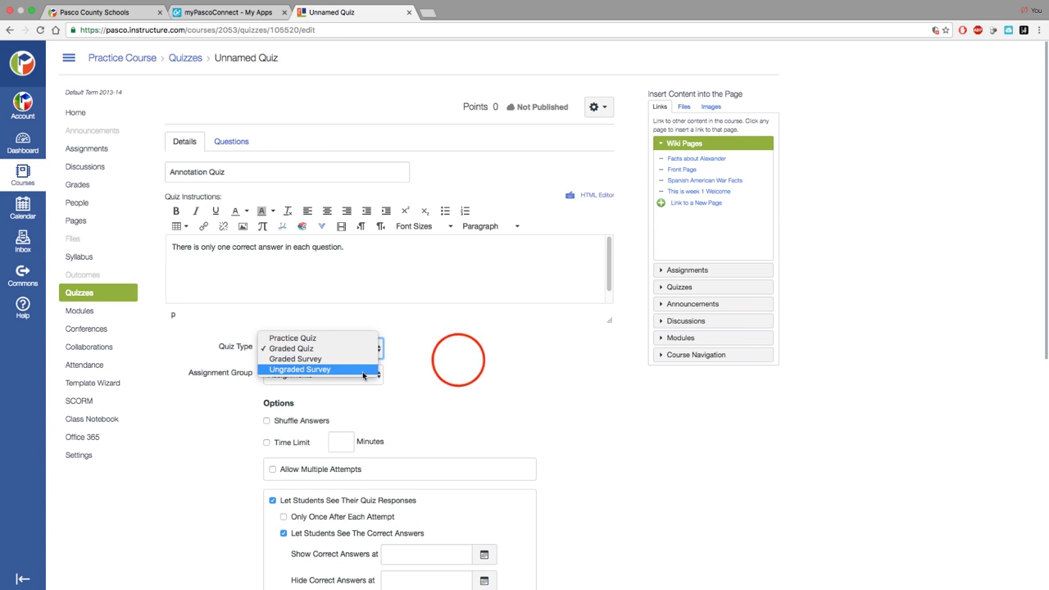
# Keep Graded Quiz and turn on Shuffle Answers and Allow Multiple Attempts.
pyautogui.click(458, 361)
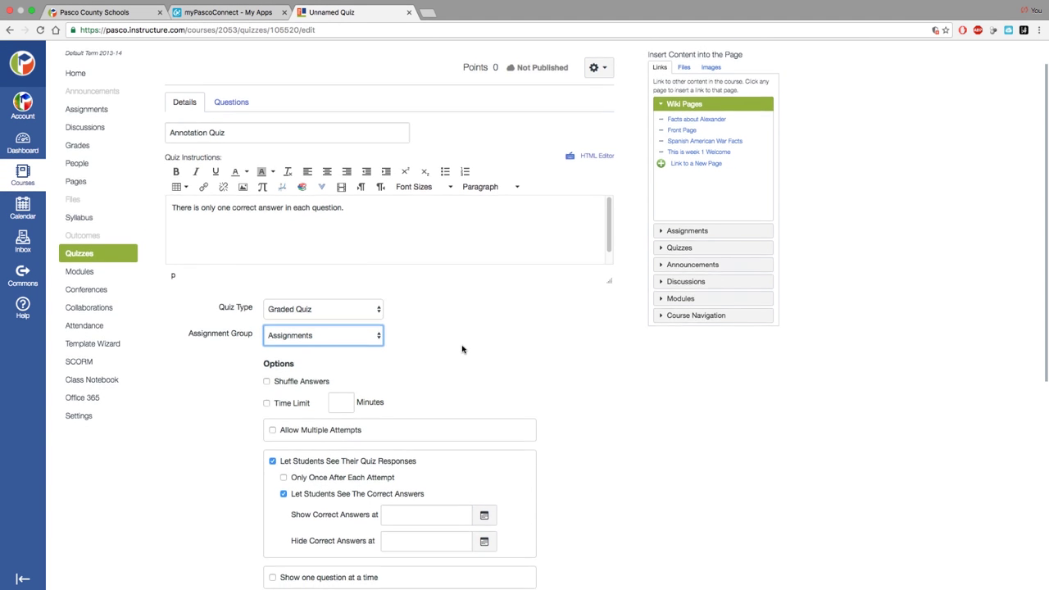
pyautogui.scroll(-1, 462, 349)
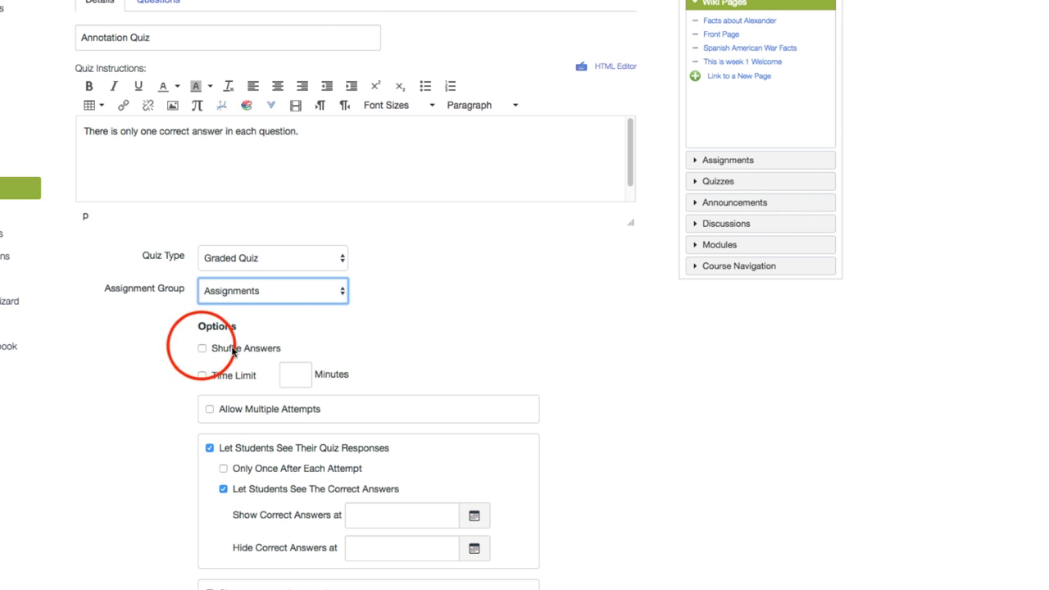
pyautogui.click(202, 349)
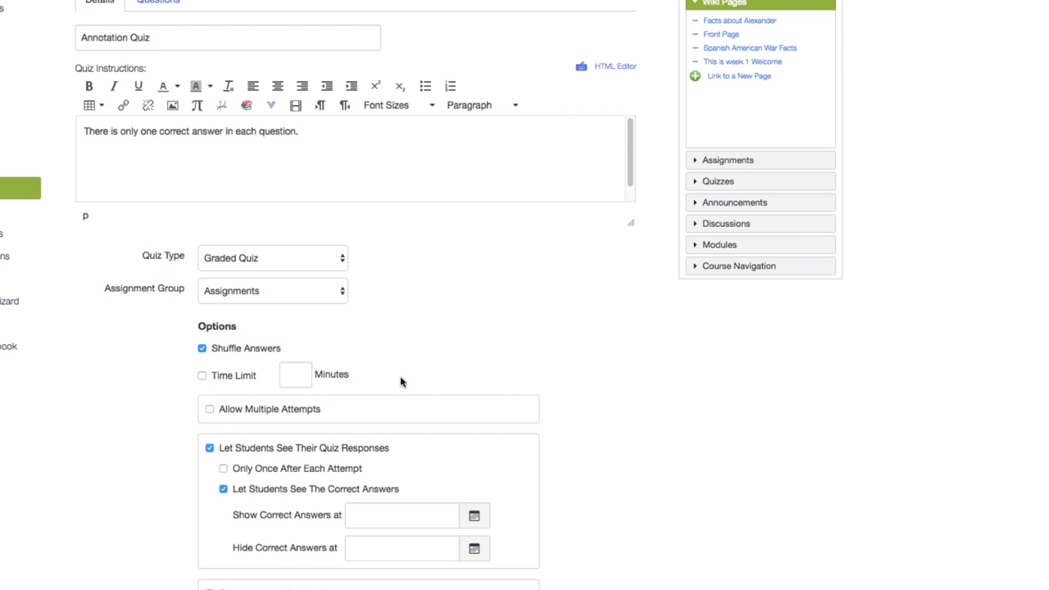
pyautogui.scroll(-2, 489, 370)
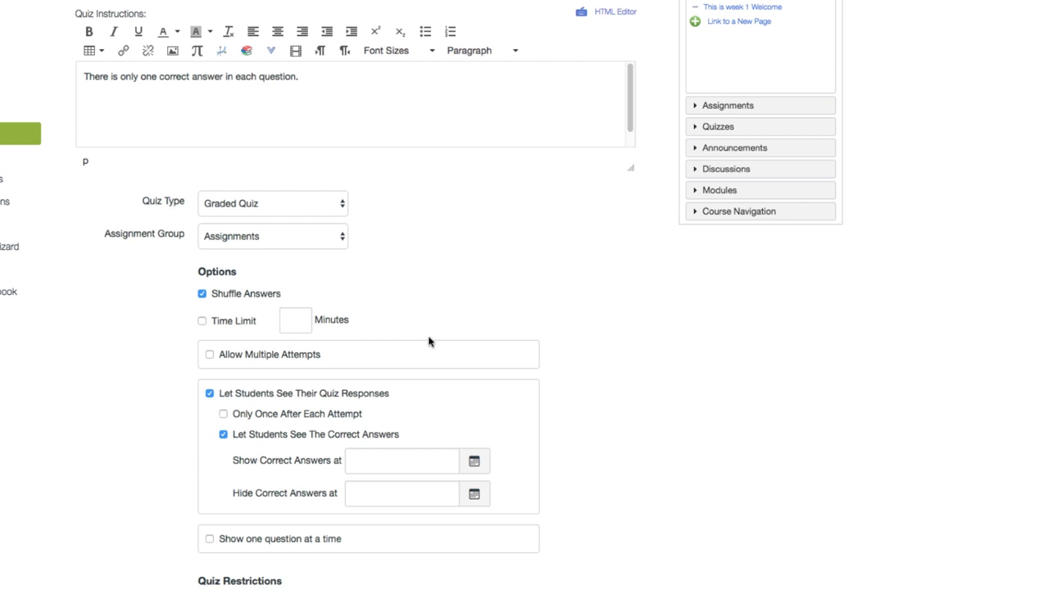
pyautogui.click(209, 358)
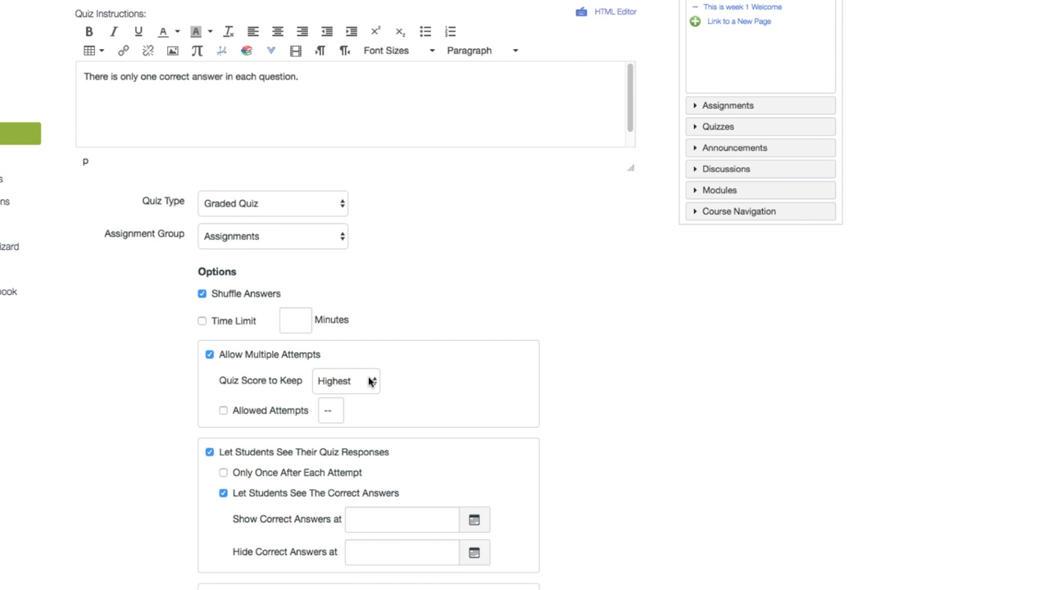
# Keep Highest as the score to keep, entering 1 then removing the attempts limit.
pyautogui.click(369, 381)
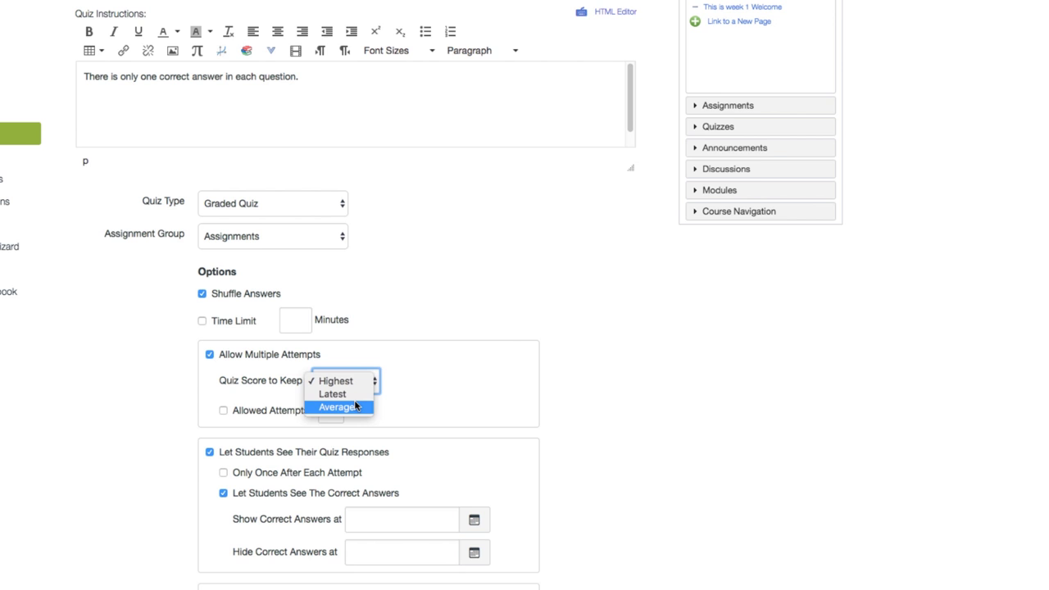
pyautogui.click(520, 323)
pyautogui.click(525, 322)
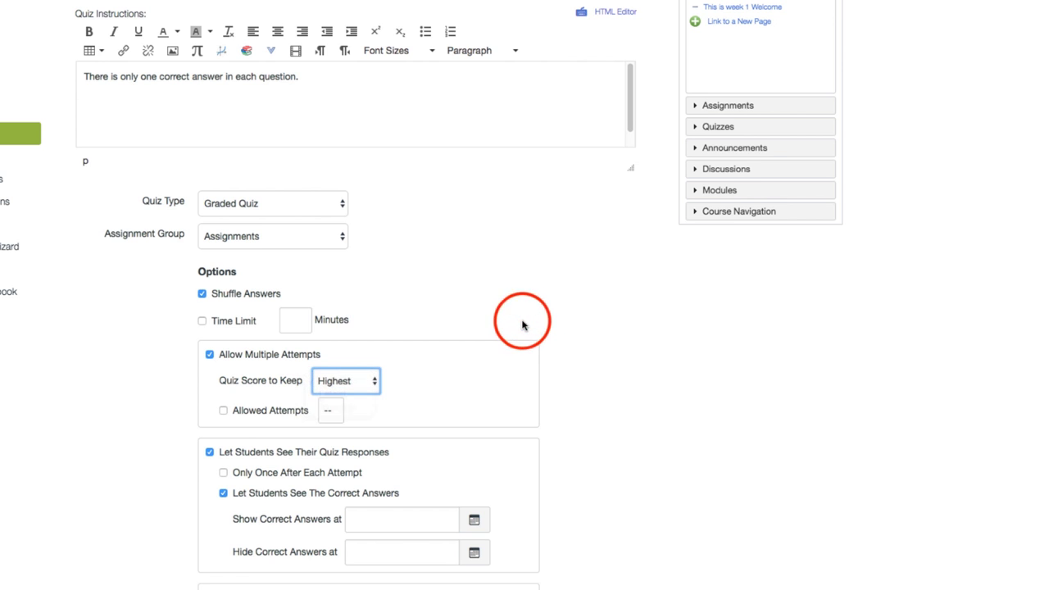
pyautogui.click(224, 411)
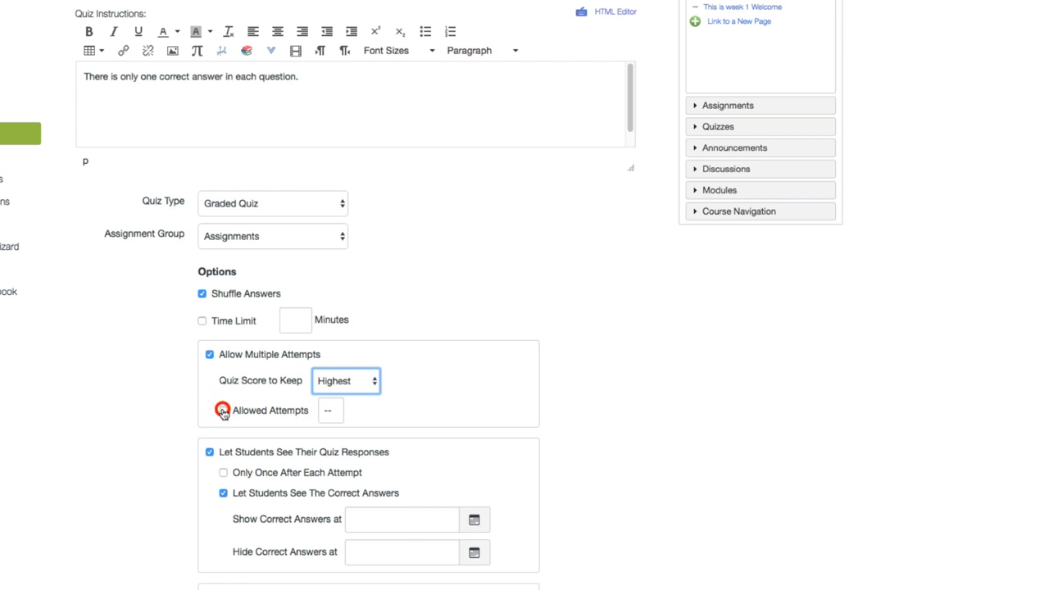
pyautogui.write('1')
pyautogui.click(223, 411)
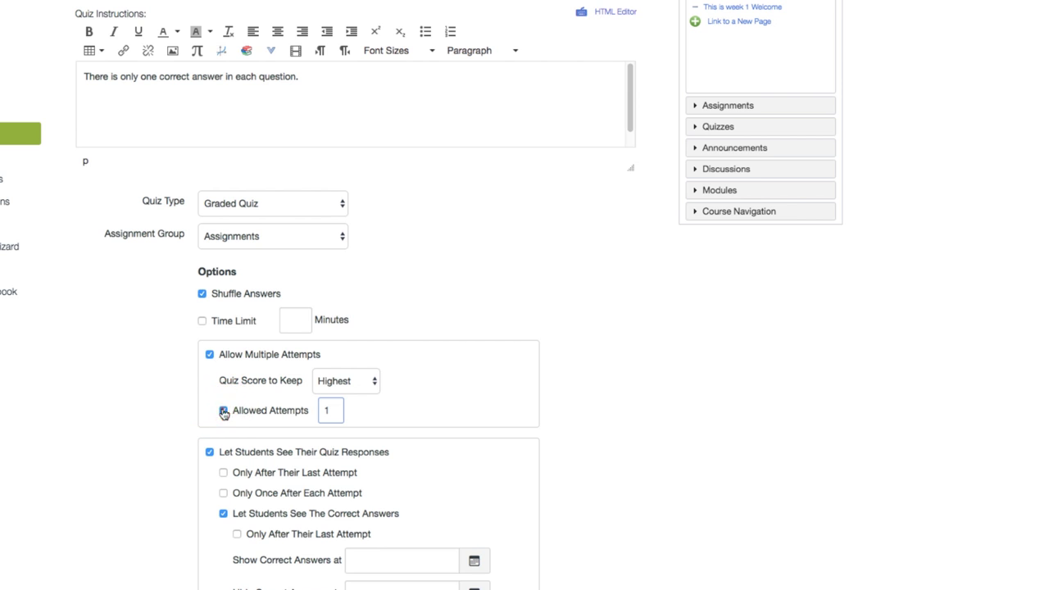
pyautogui.scroll(-5, 574, 447)
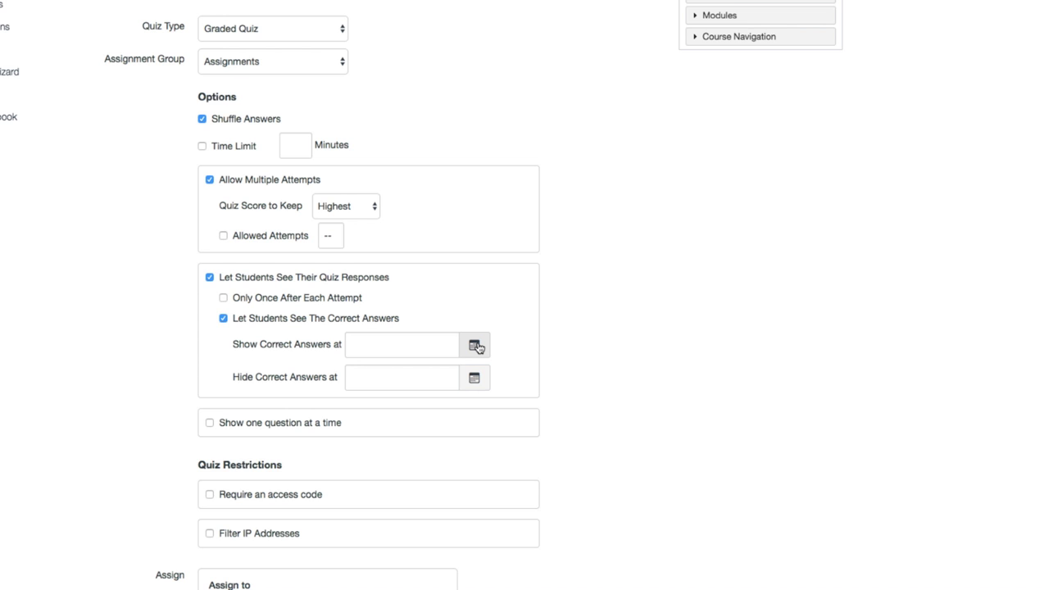
pyautogui.click(476, 347)
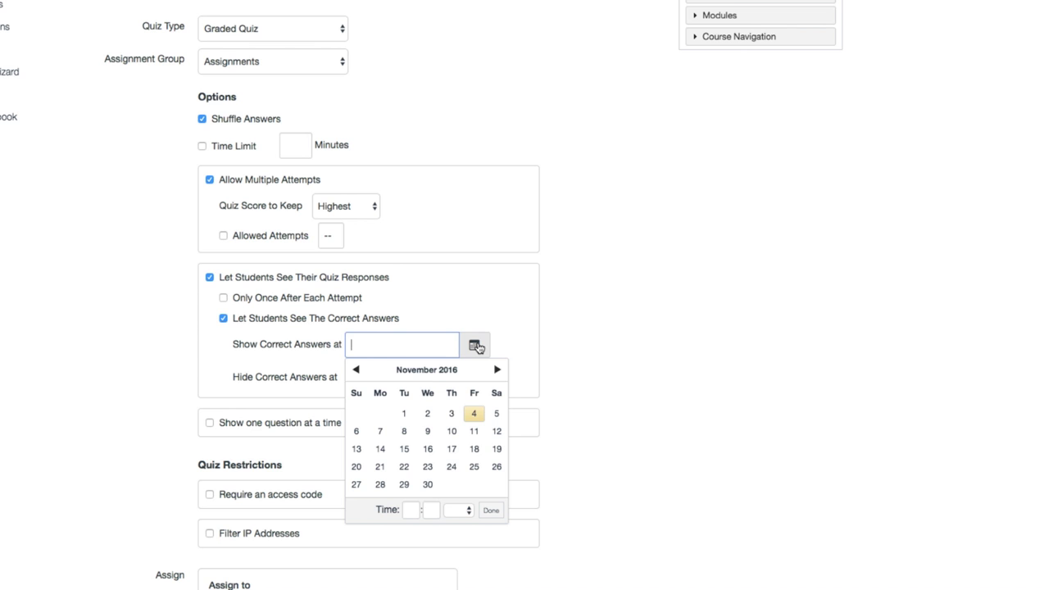
pyautogui.click(452, 431)
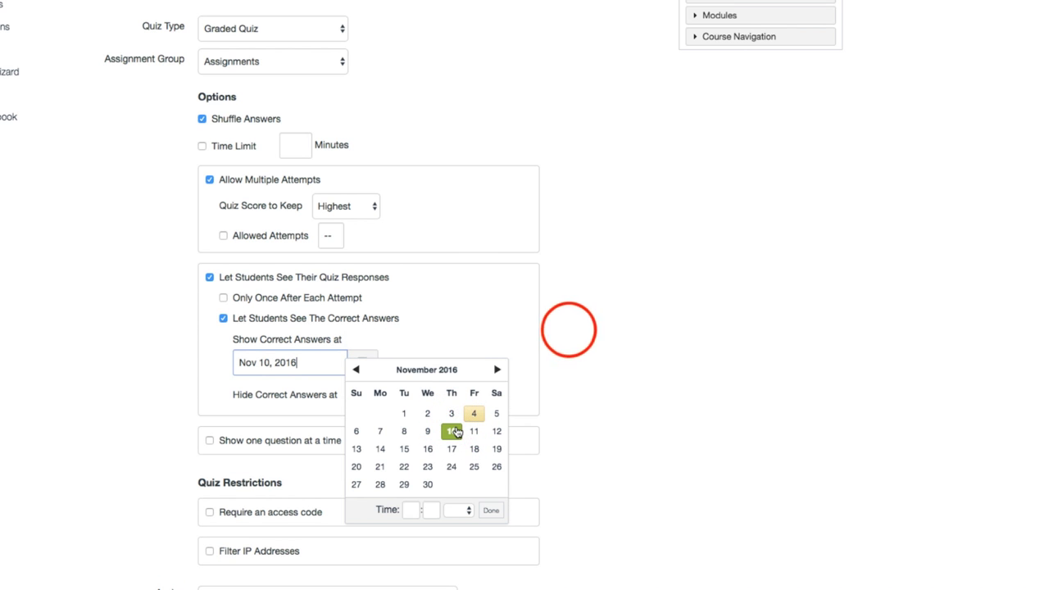
pyautogui.click(569, 330)
pyautogui.scroll(-3, 548, 363)
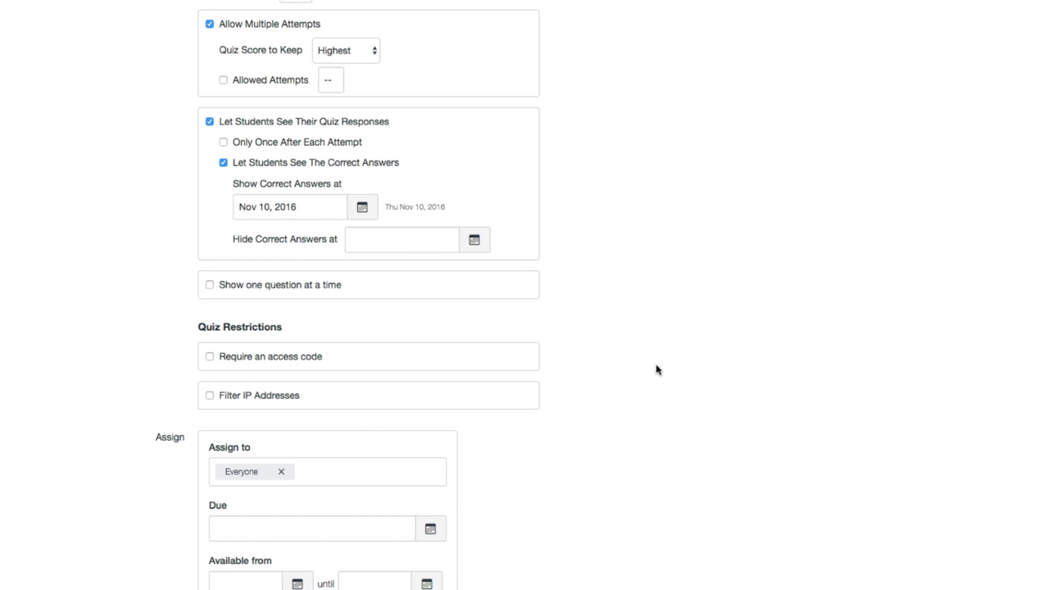
pyautogui.scroll(-2, 656, 369)
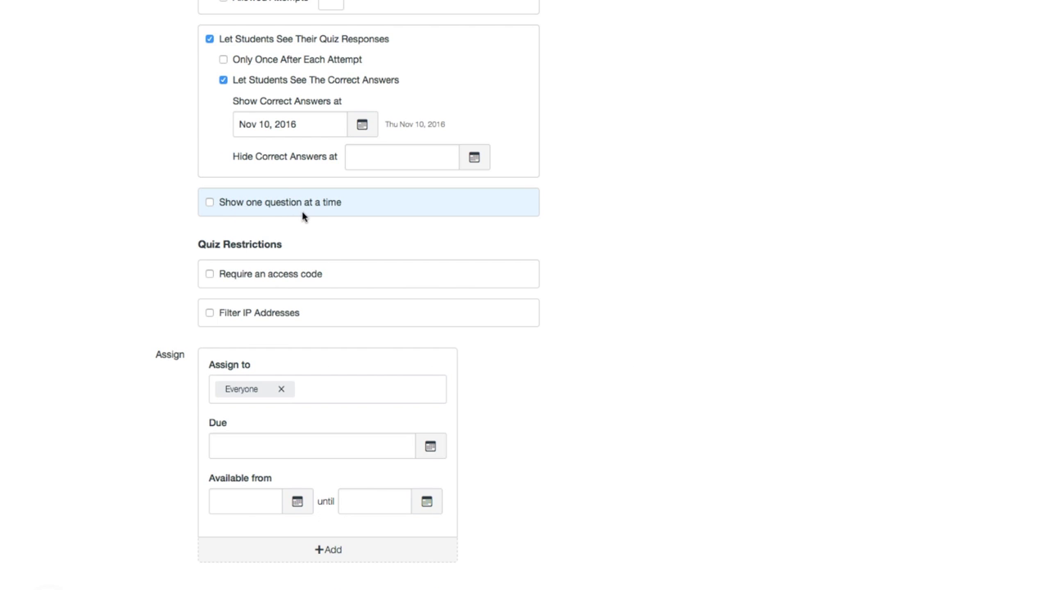
pyautogui.scroll(1, 562, 295)
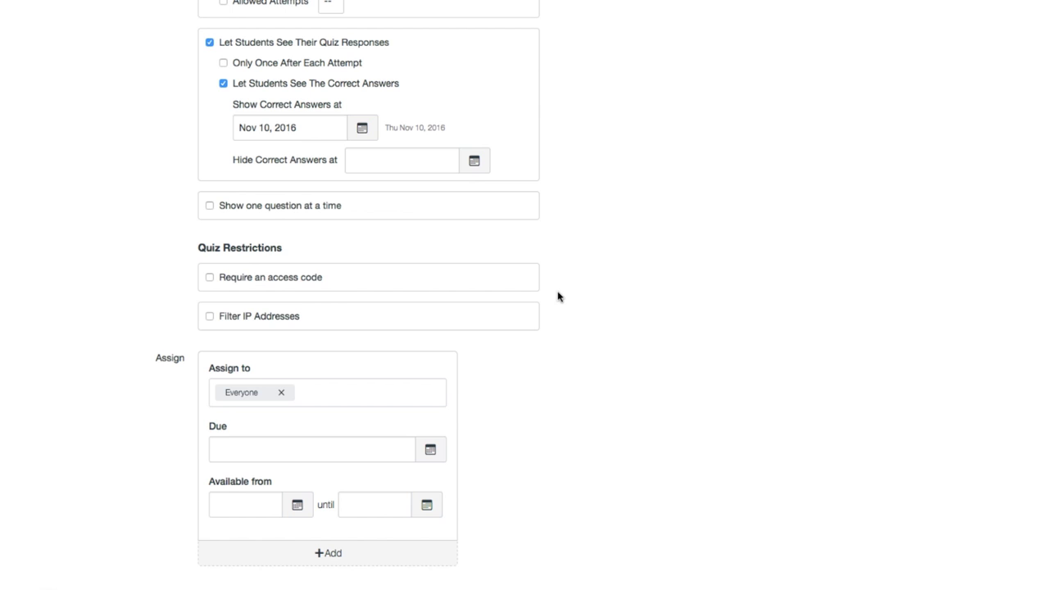
pyautogui.click(209, 279)
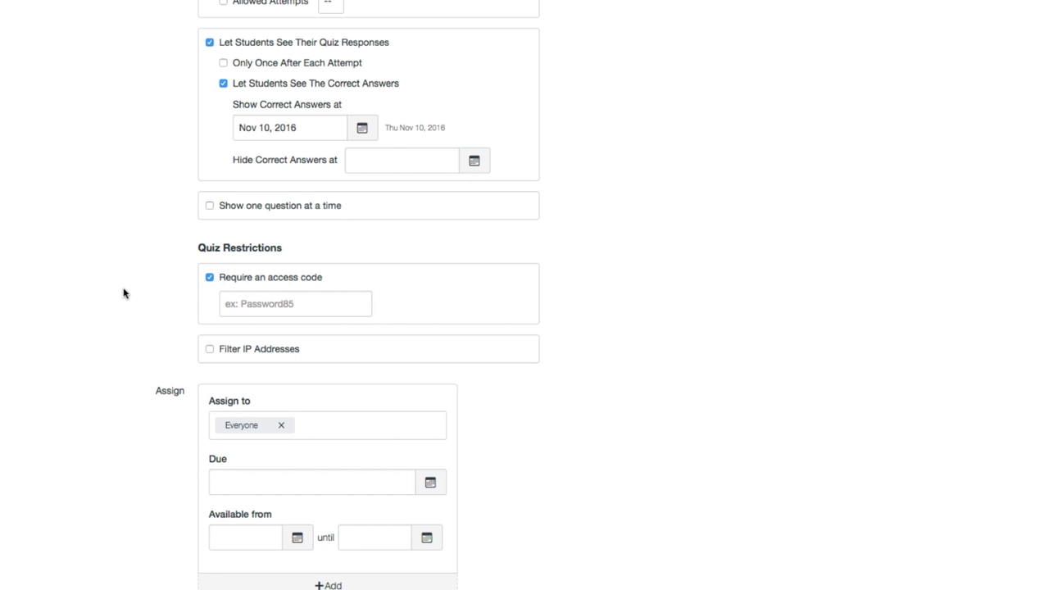
pyautogui.click(210, 279)
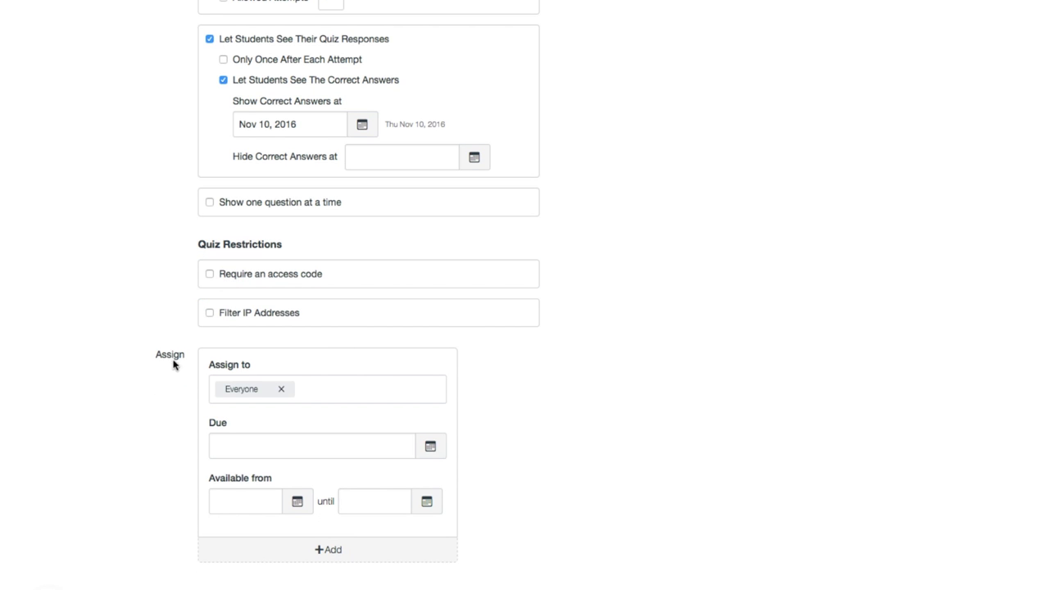
pyautogui.click(231, 387)
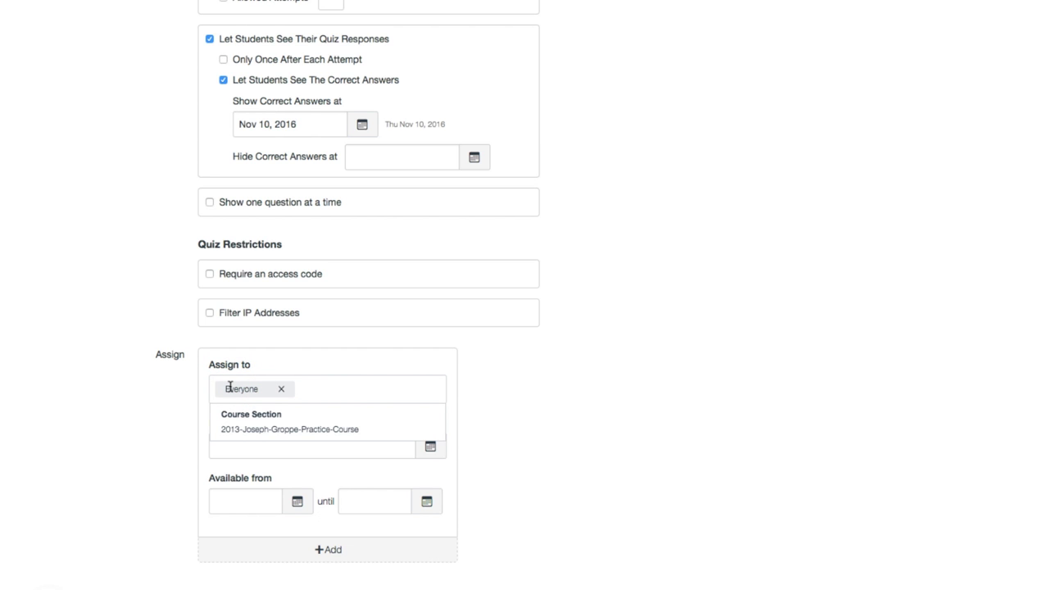
pyautogui.click(542, 380)
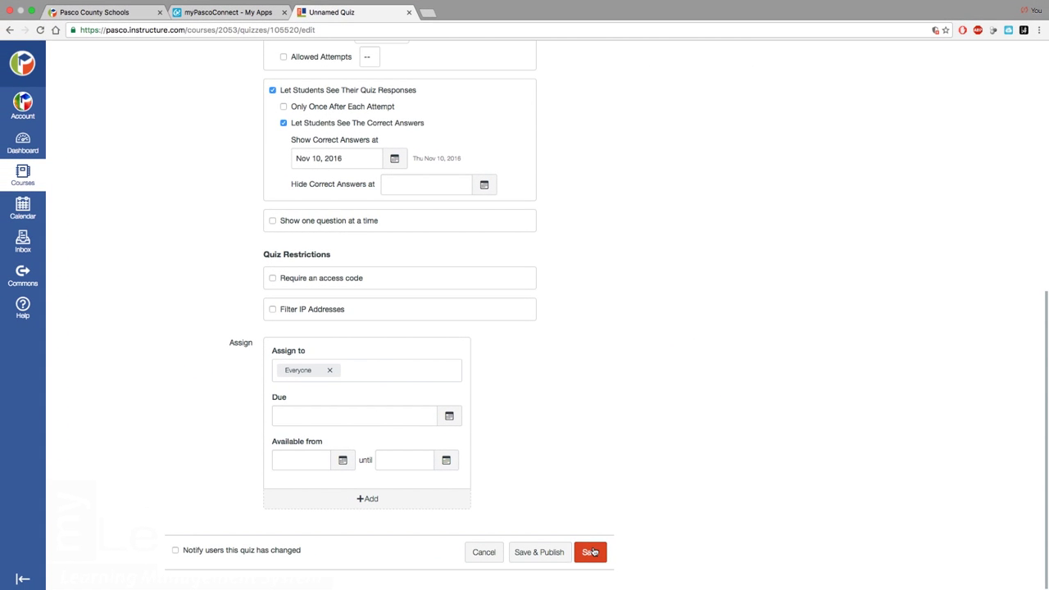
# Save the Annotation Quiz so its summary shows an unpublished Graded Quiz.
pyautogui.click(590, 552)
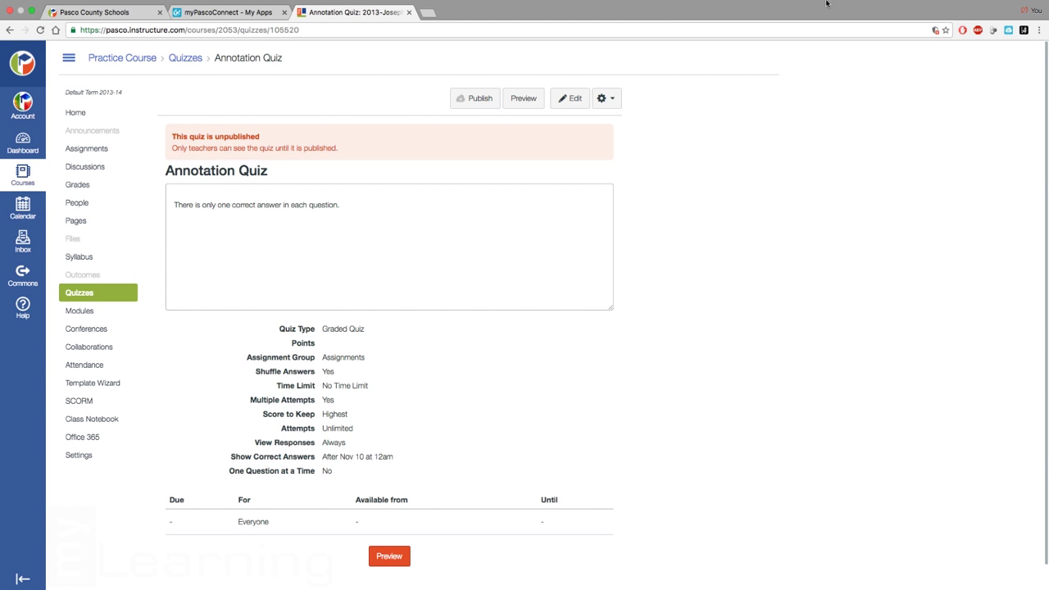
pyautogui.moveTo(824, 2)
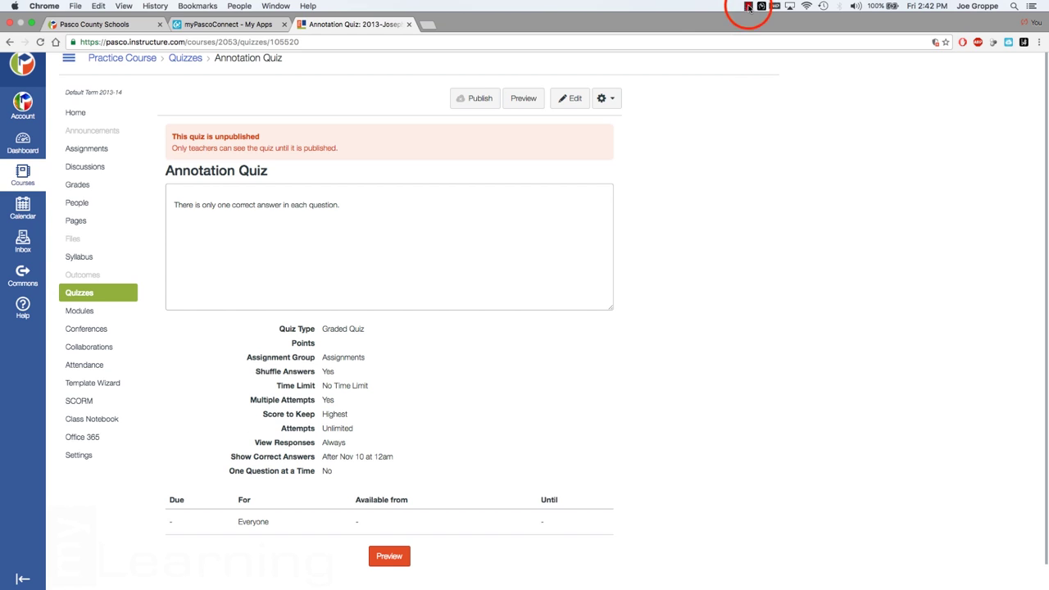
pyautogui.click(748, 7)
pyautogui.click(637, 159)
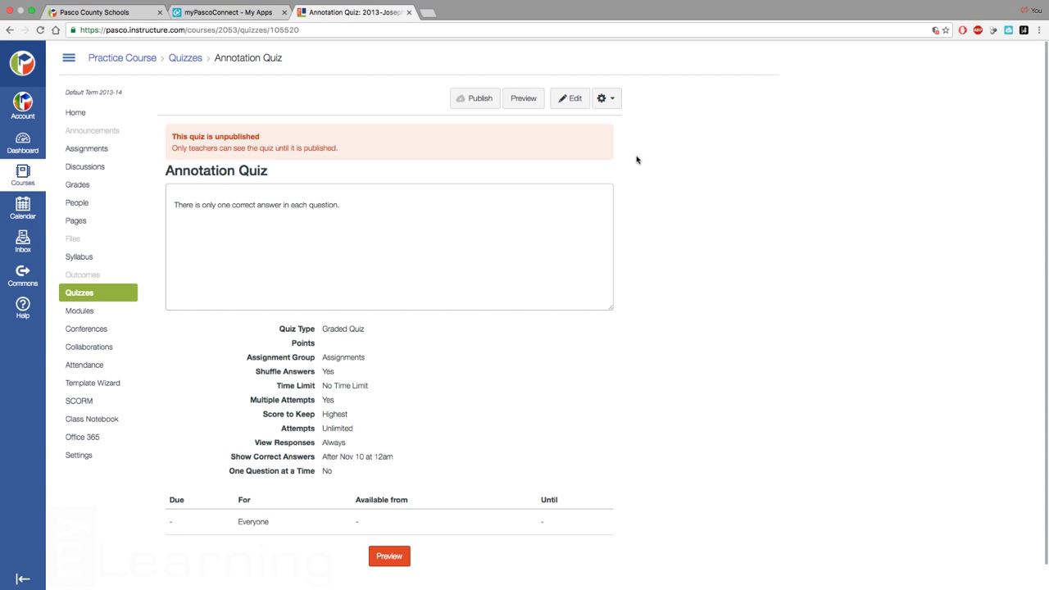
# Reopen the quiz for editing and add a new 1-point Multiple Choice question.
pyautogui.click(572, 100)
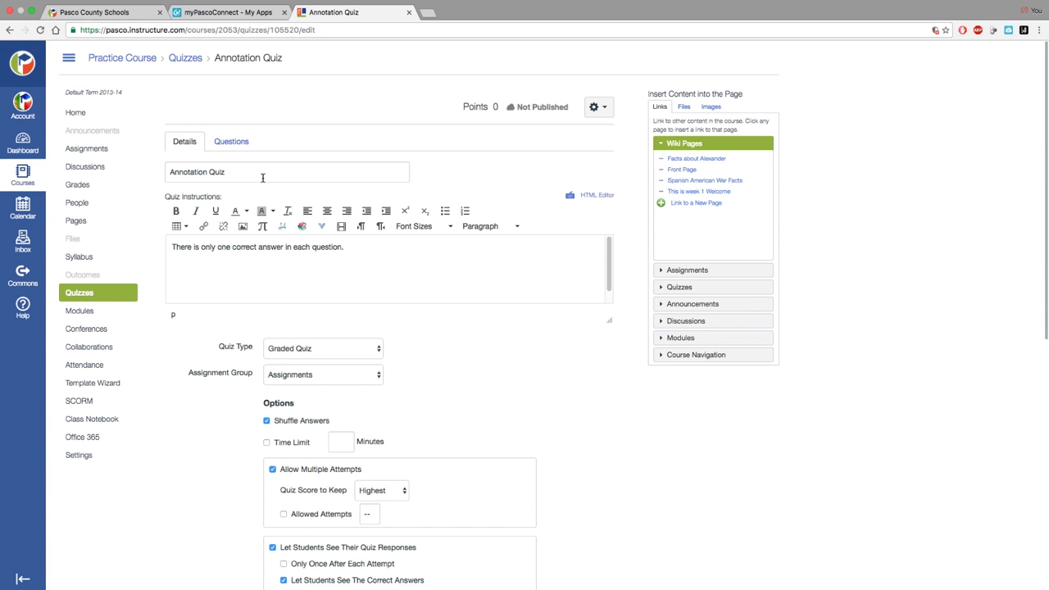
pyautogui.click(241, 143)
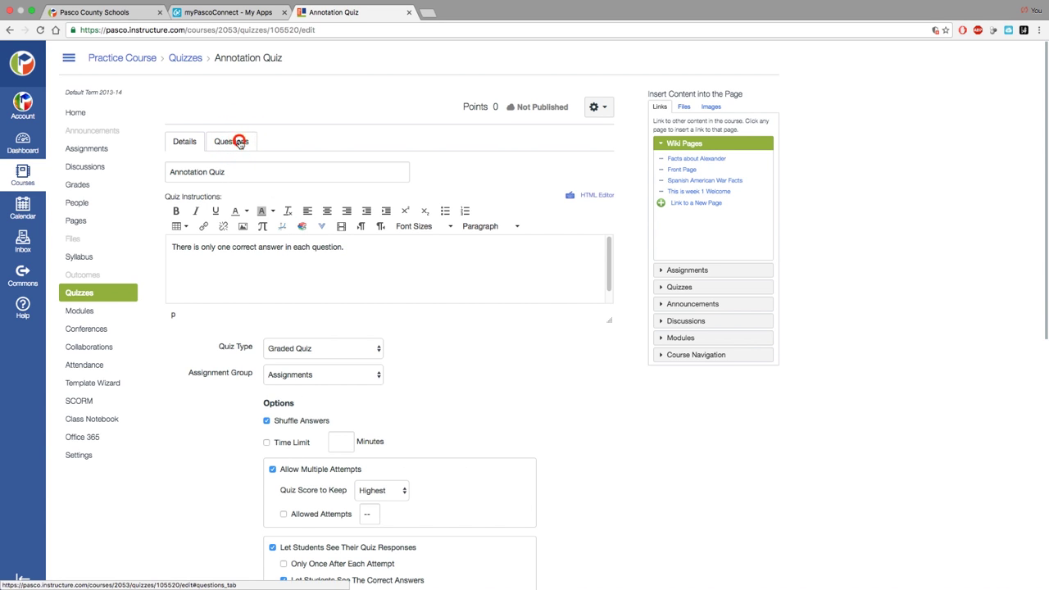
pyautogui.click(295, 238)
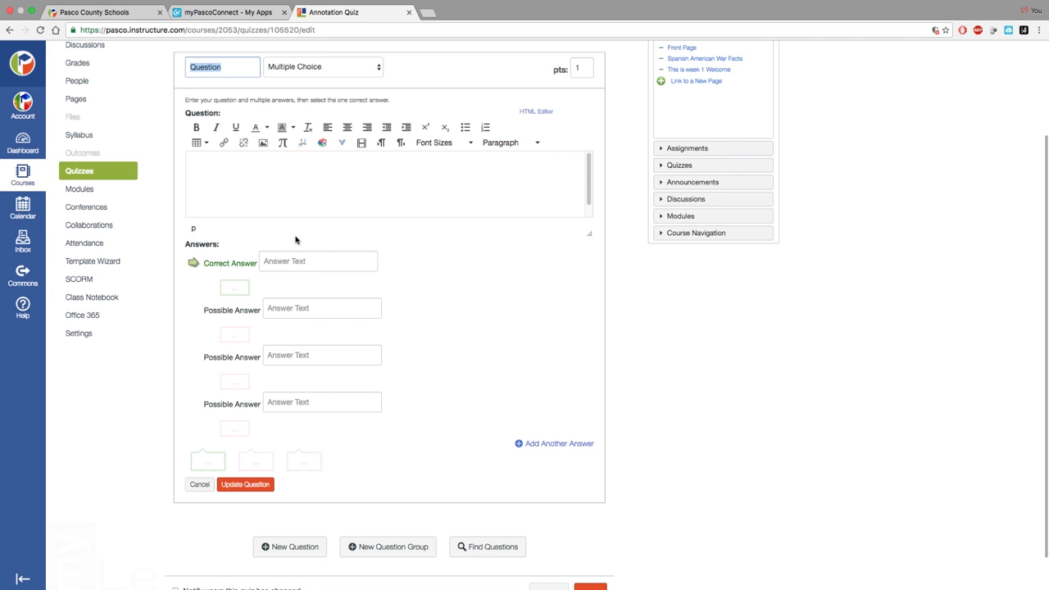
pyautogui.click(376, 67)
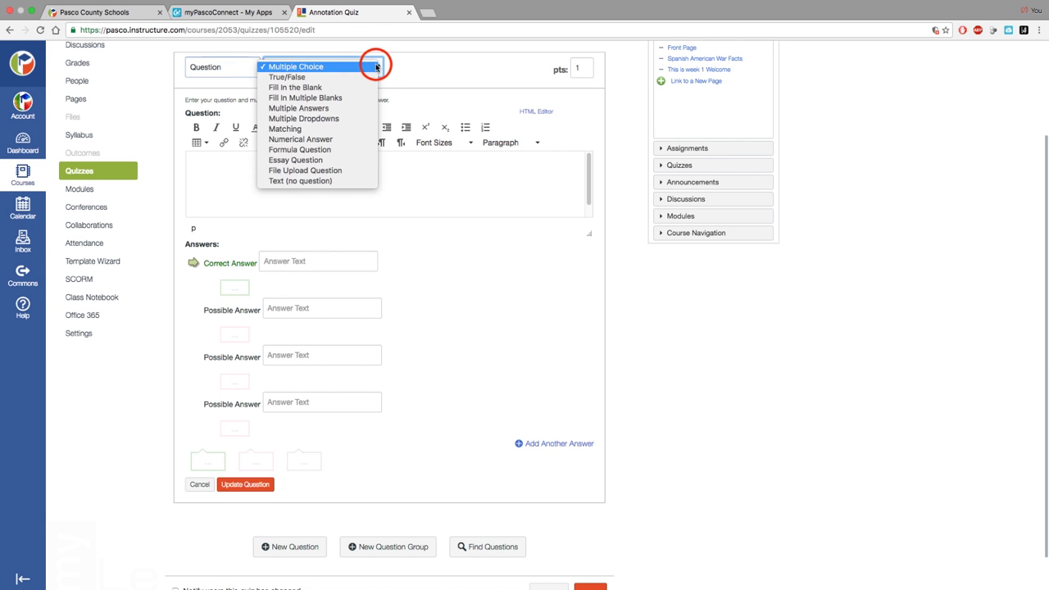
pyautogui.click(328, 67)
pyautogui.click(296, 175)
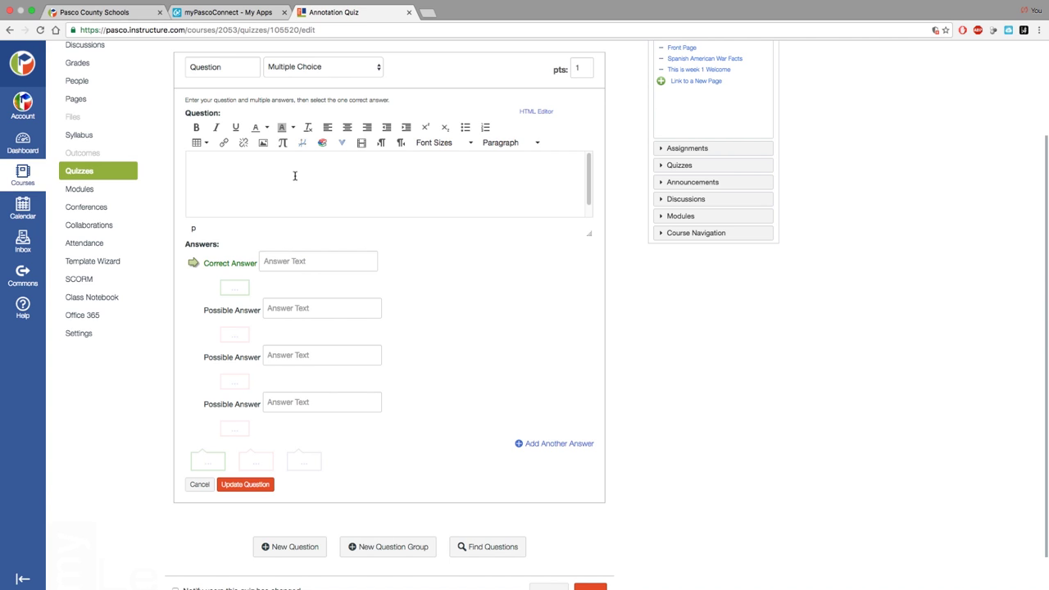
# Enter the question 'What is the best term to describe an annotation?'.
pyautogui.write('What is the best term to describe annotation')
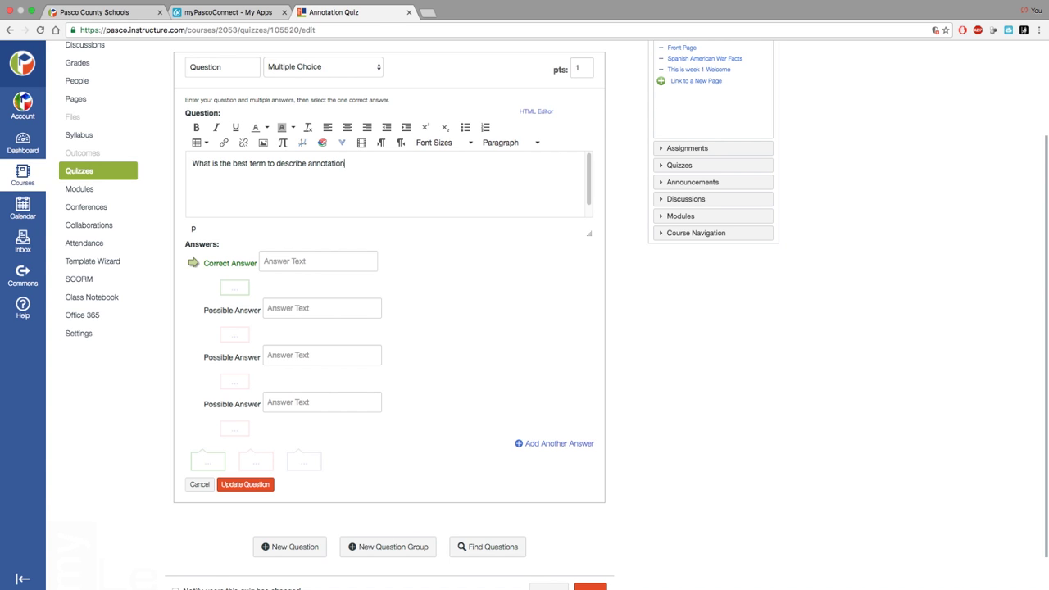
pyautogui.write('?')
pyautogui.click(291, 164)
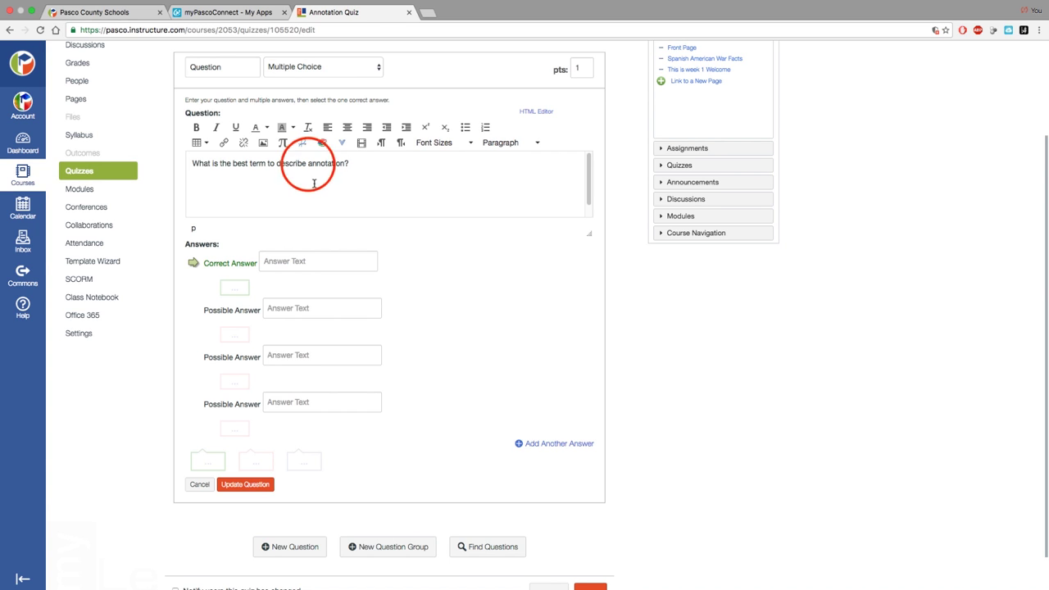
pyautogui.write('an')
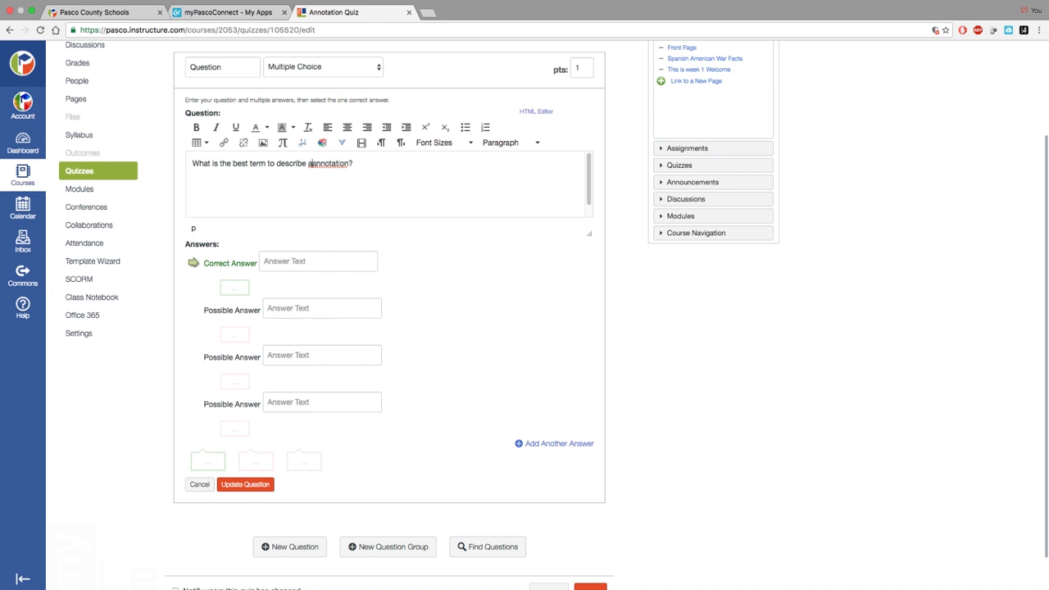
pyautogui.click(299, 258)
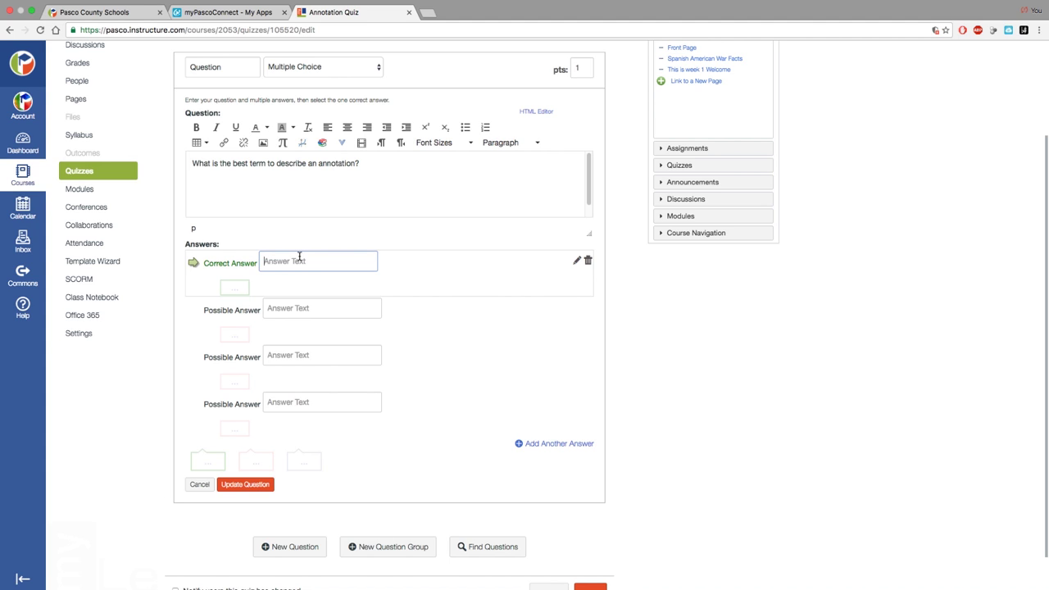
# Enter 'dog' as the correct answer with car, overwatch and comment as possible answers.
pyautogui.write('dog')
pyautogui.click(340, 306)
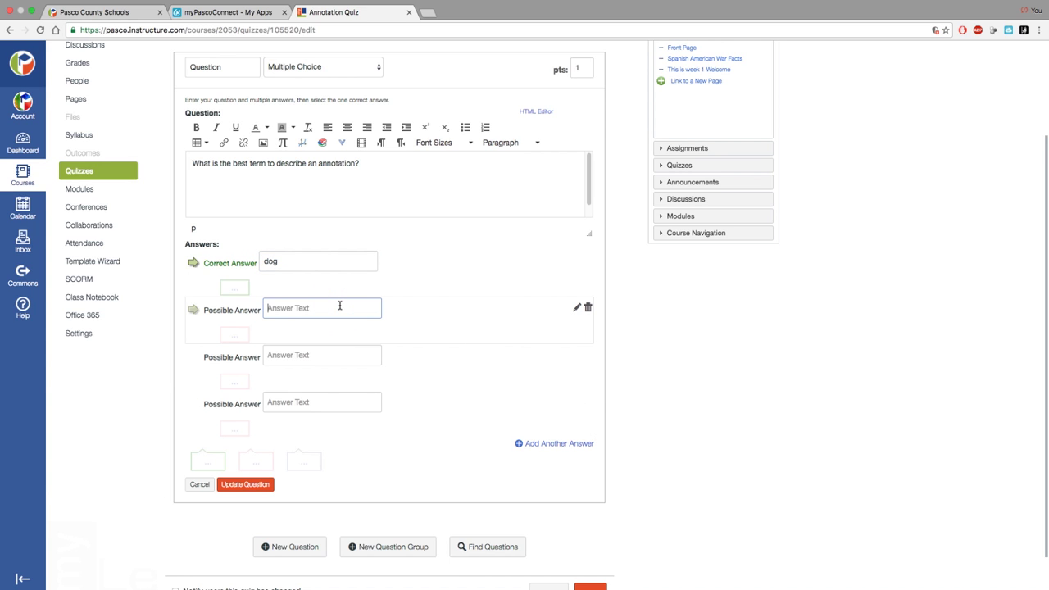
pyautogui.write('car')
pyautogui.click(334, 357)
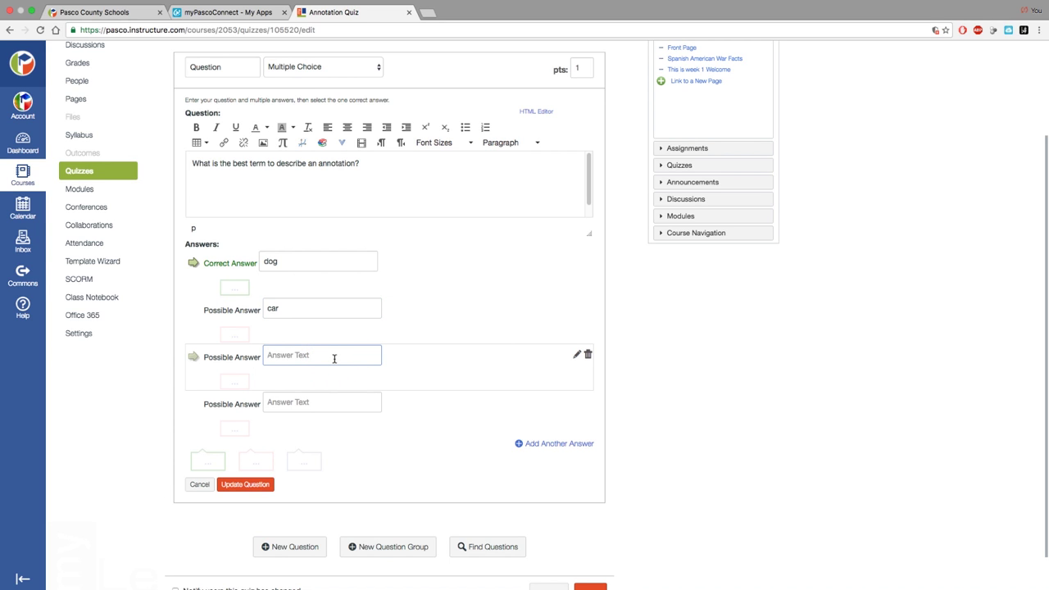
pyautogui.write('overwatch')
pyautogui.click(334, 401)
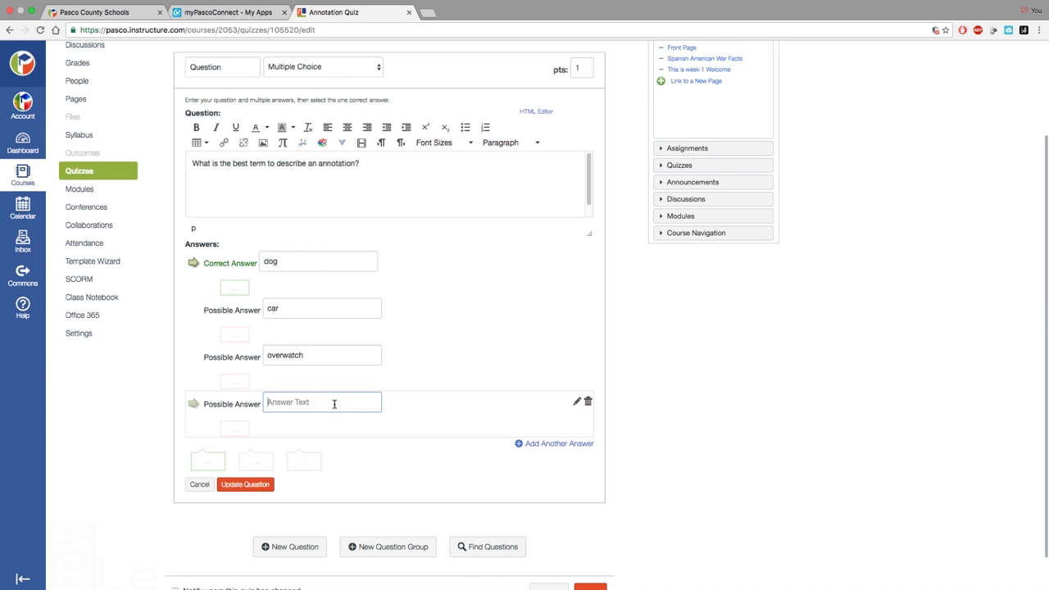
pyautogui.write('comment')
pyautogui.click(236, 428)
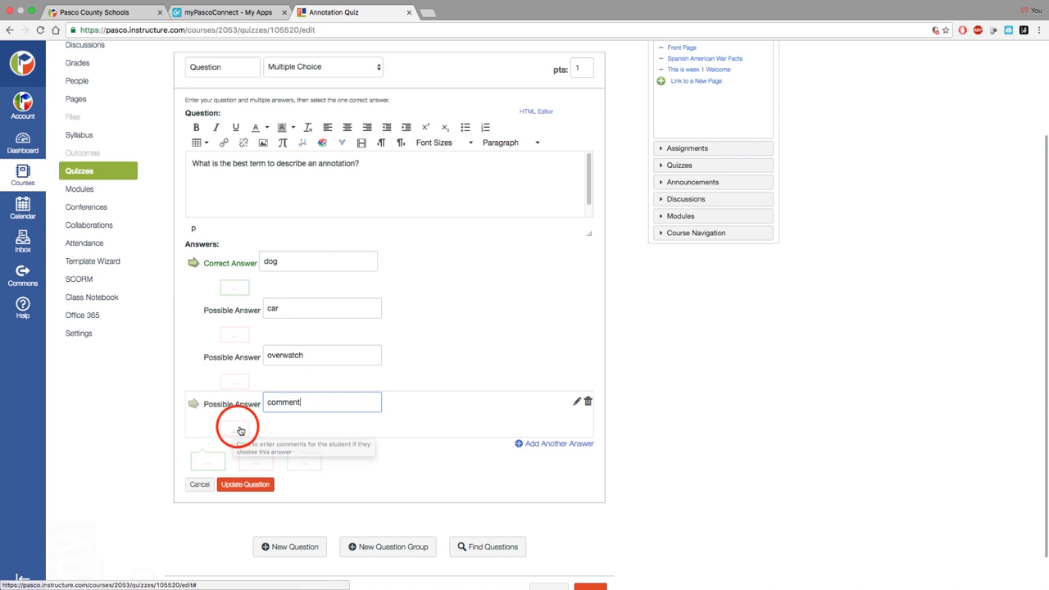
# Attach the feedback 'Great Job!' to the 'comment' answer.
pyautogui.click(311, 510)
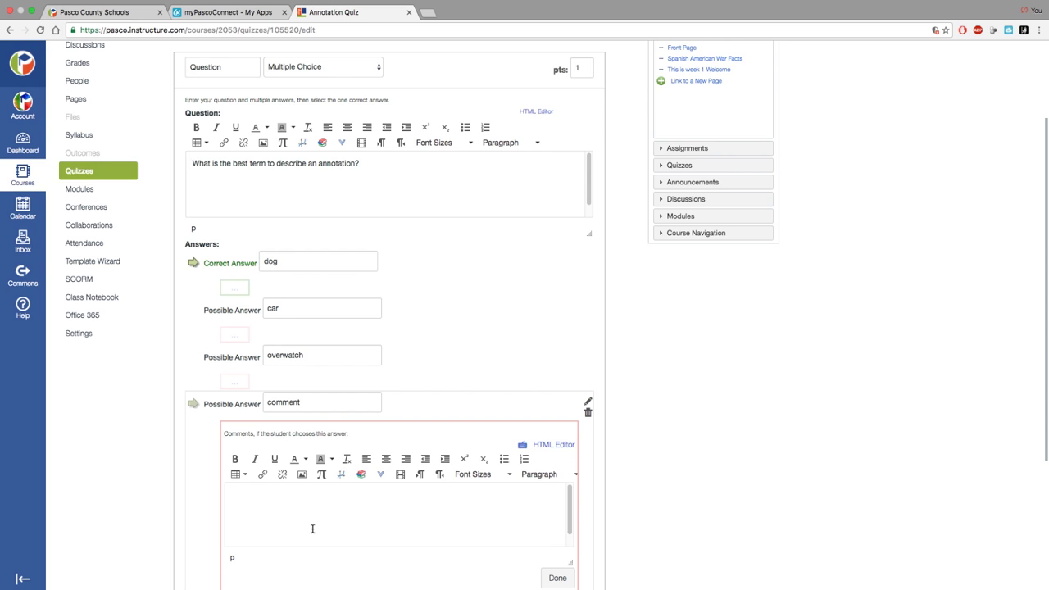
pyautogui.write('Great Job!')
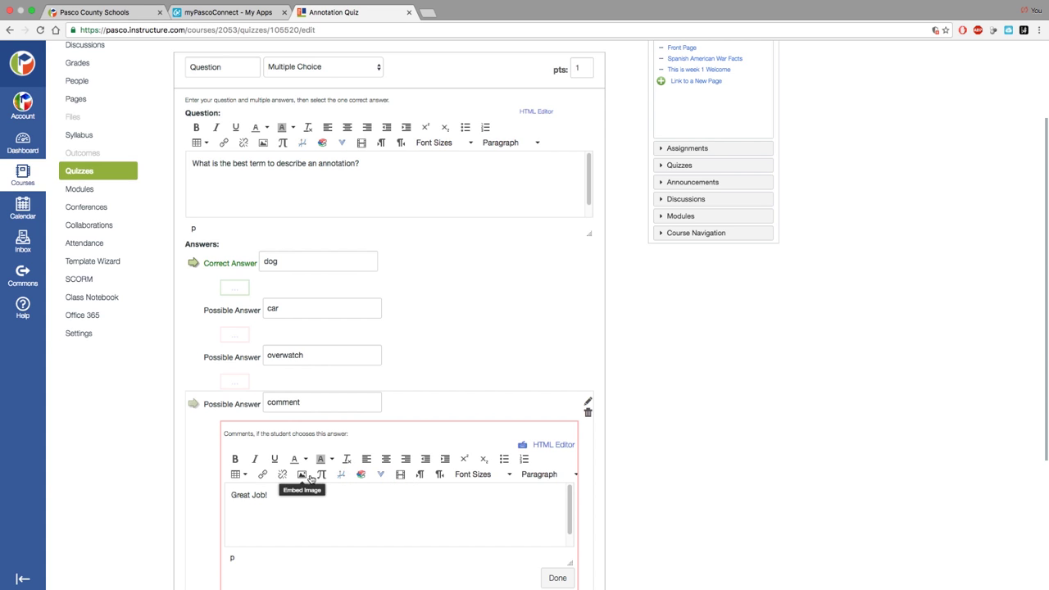
pyautogui.click(557, 574)
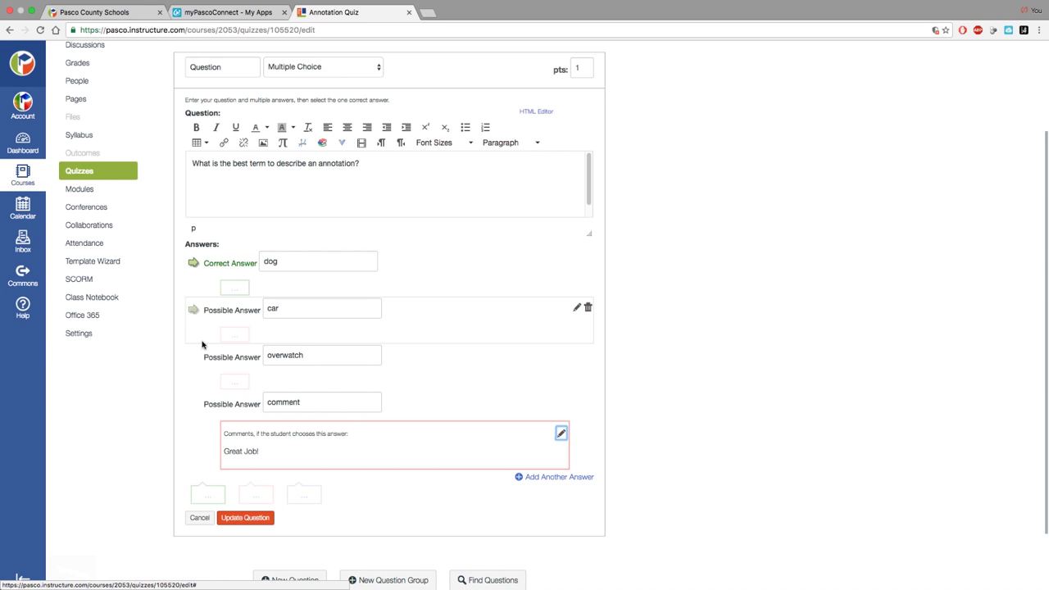
# Mark 'comment' as the correct answer and update the question.
pyautogui.click(194, 406)
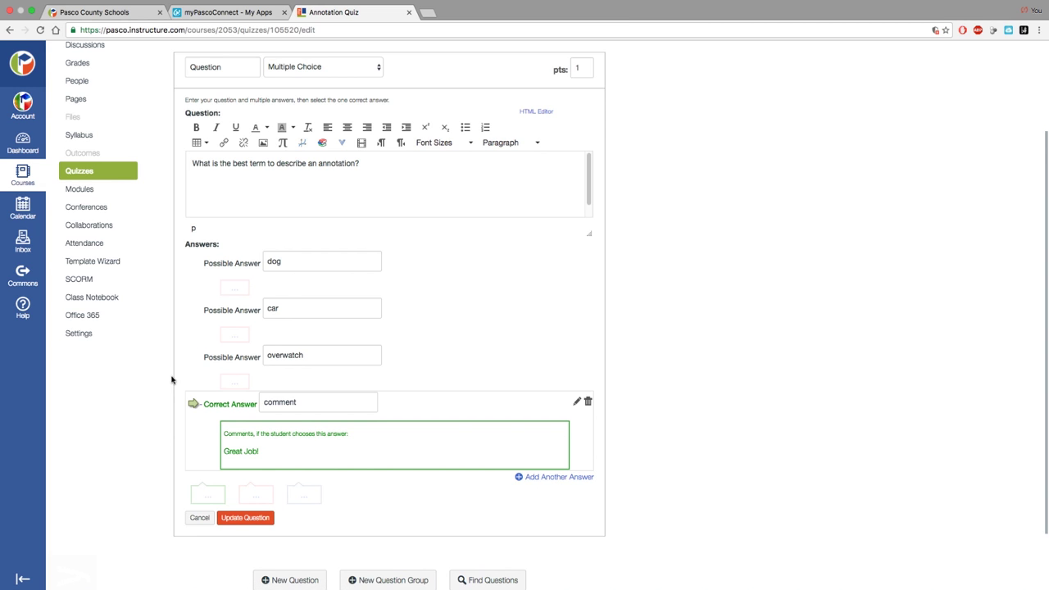
pyautogui.click(250, 517)
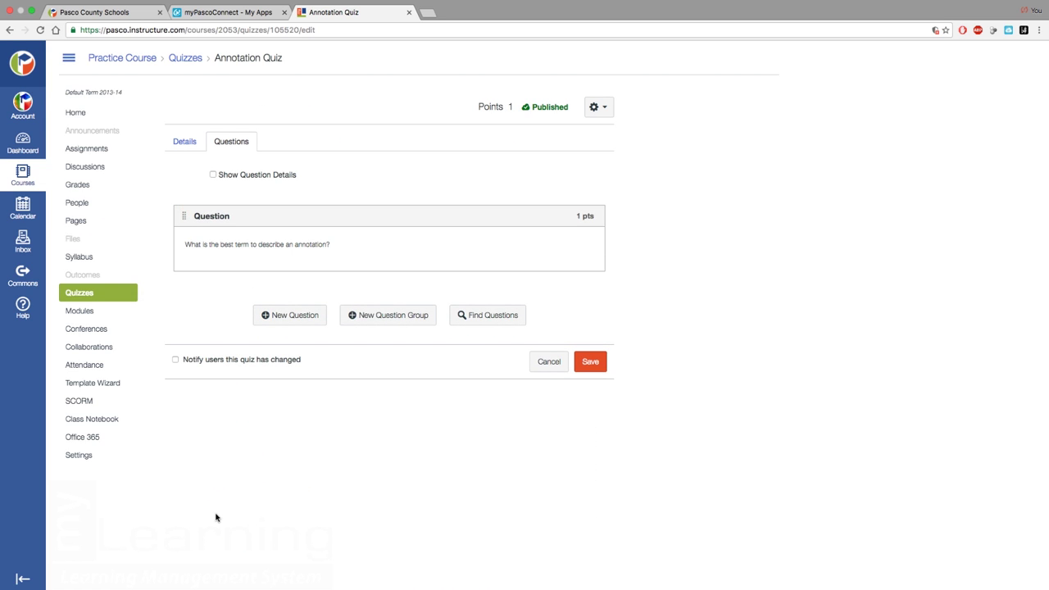
# Save the quiz and publish Annotation Quiz from the course's Quizzes list.
pyautogui.click(600, 363)
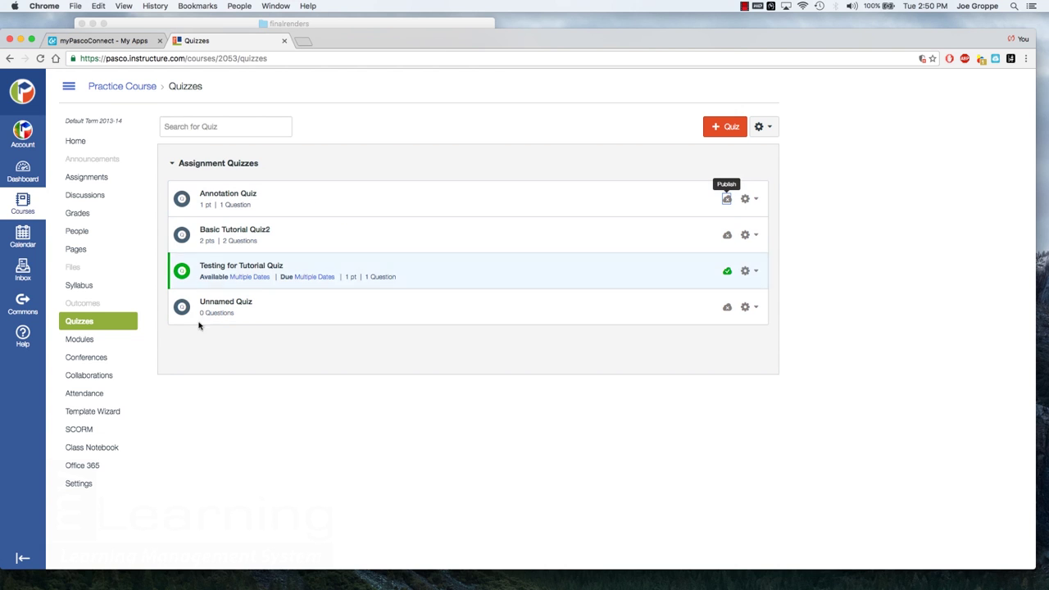
pyautogui.click(105, 323)
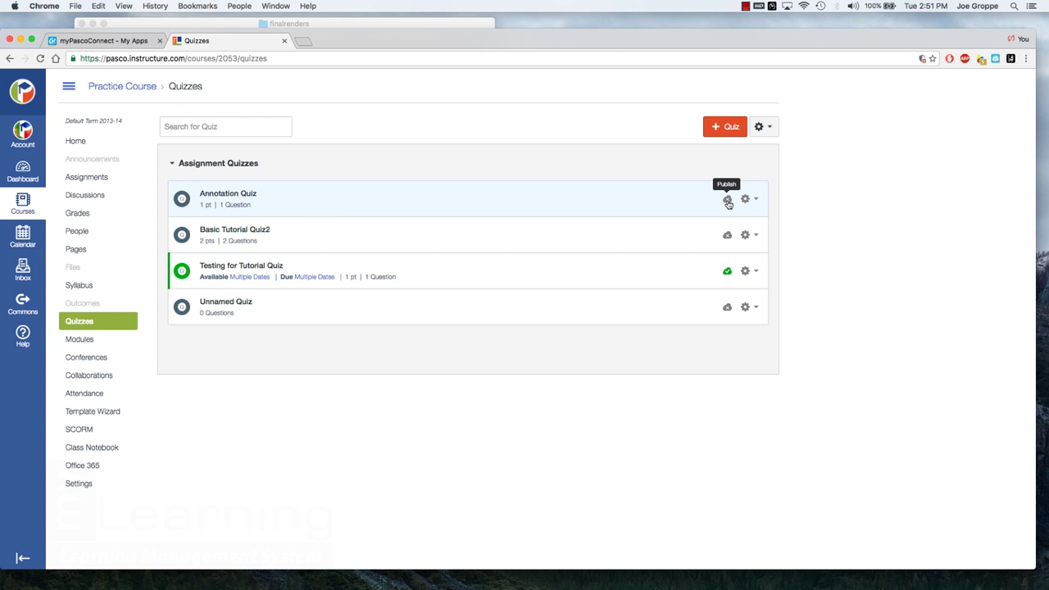
pyautogui.click(728, 201)
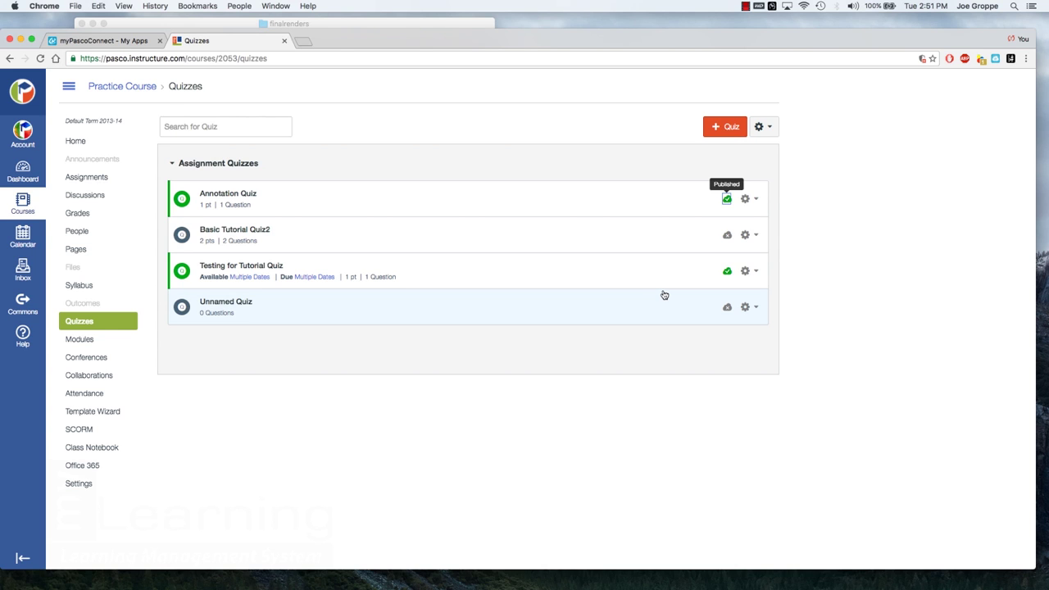
pyautogui.click(728, 200)
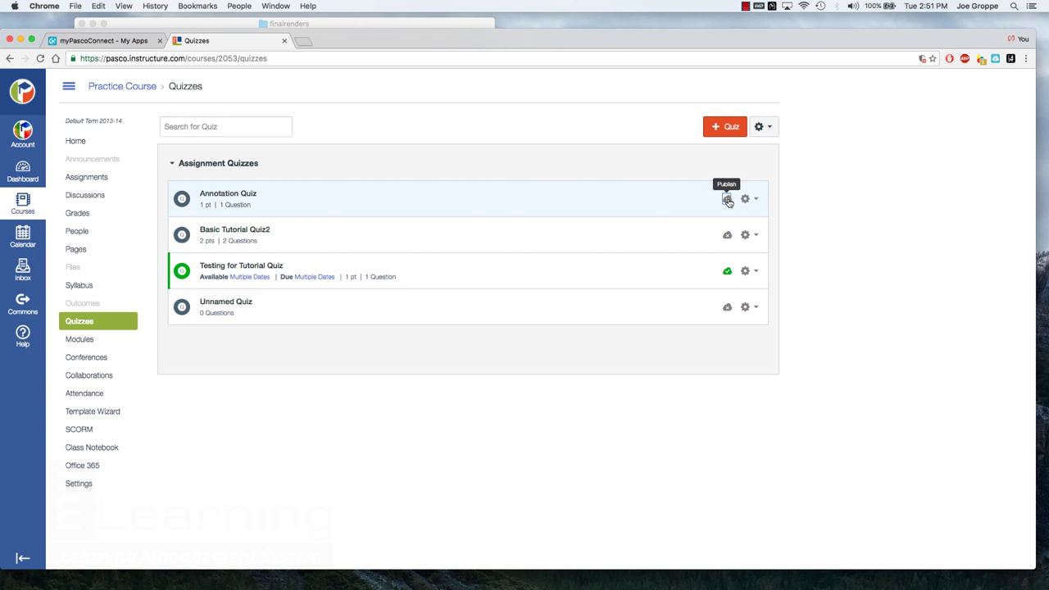
pyautogui.click(728, 201)
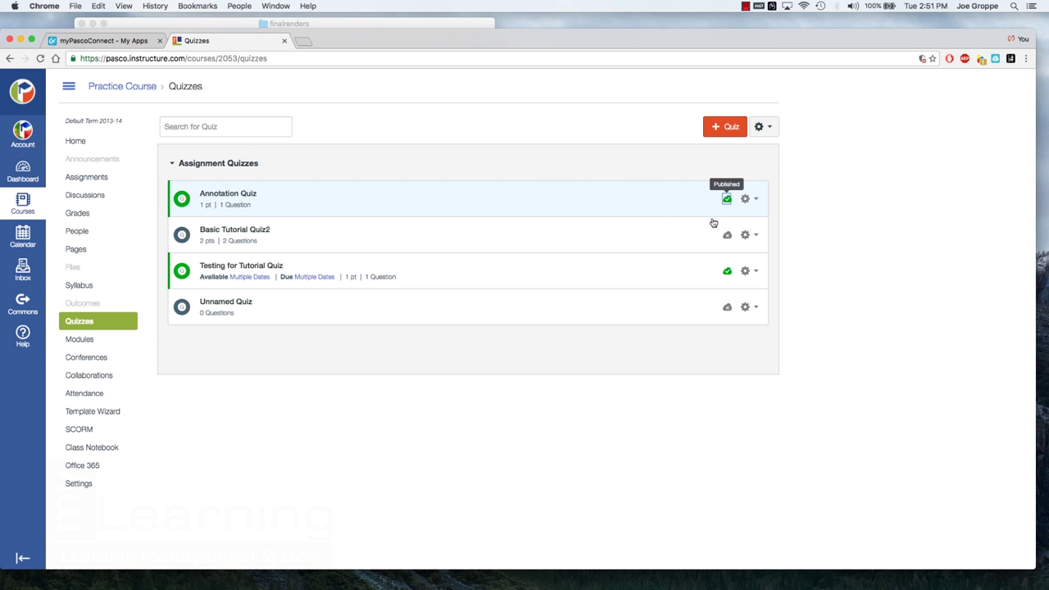
pyautogui.click(755, 201)
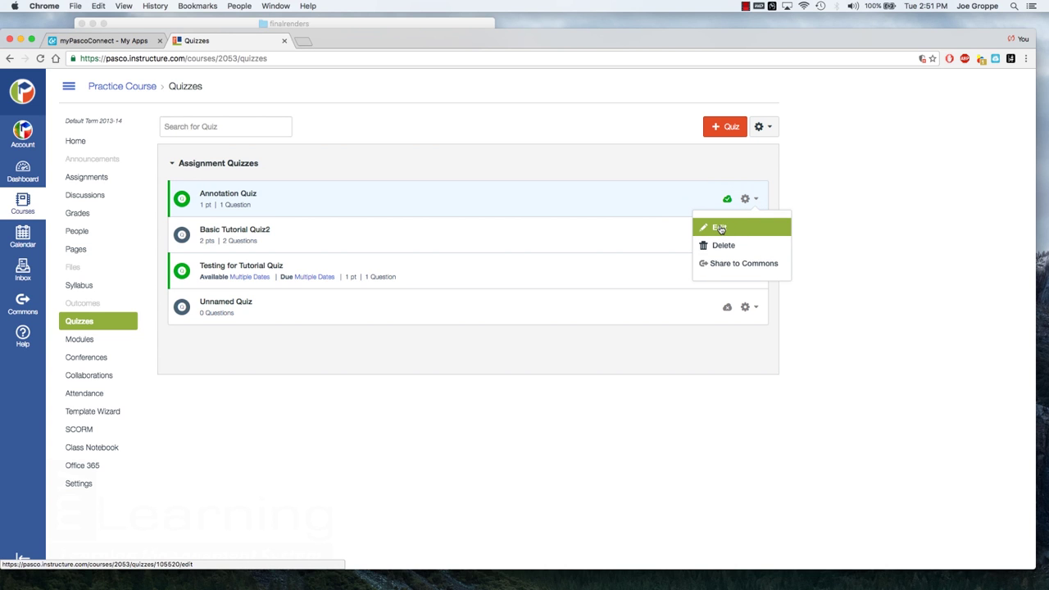
# Open Annotation Quiz for editing and view its Questions tab.
pyautogui.click(721, 229)
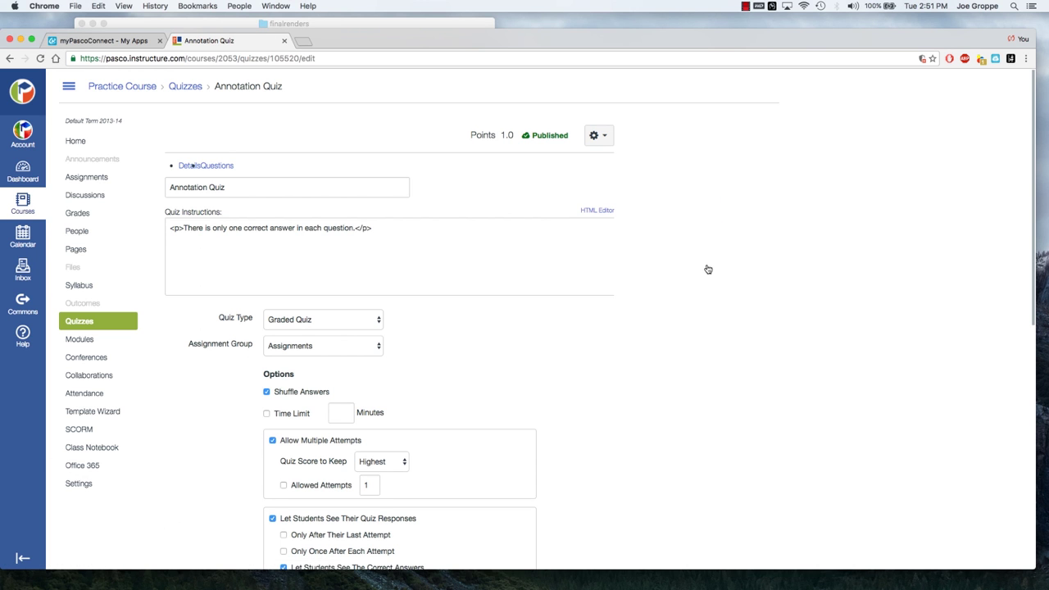
pyautogui.scroll(-5, 633, 391)
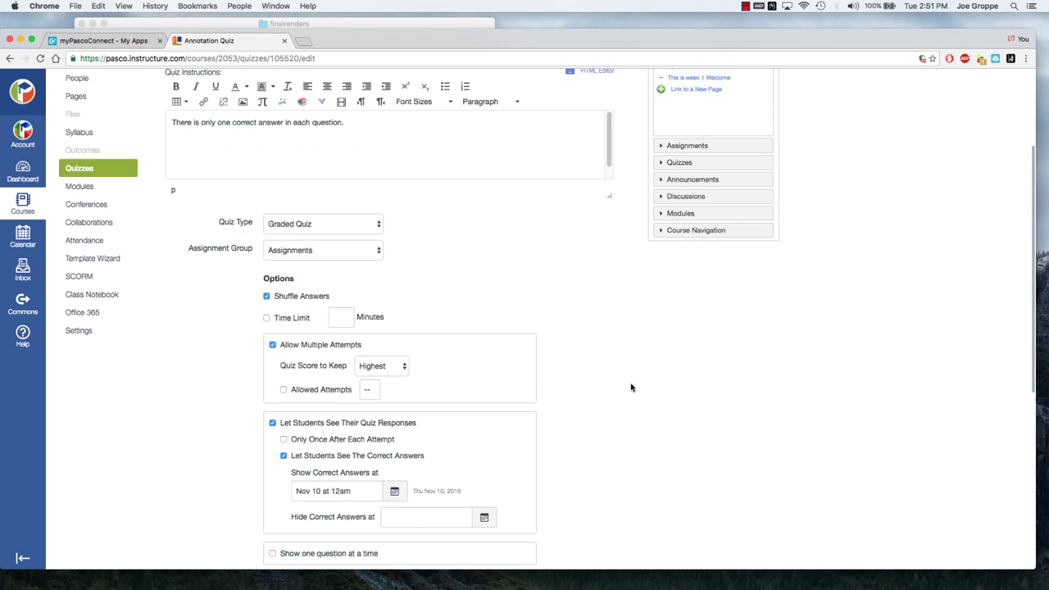
pyautogui.scroll(3, 631, 385)
pyautogui.scroll(4, 639, 386)
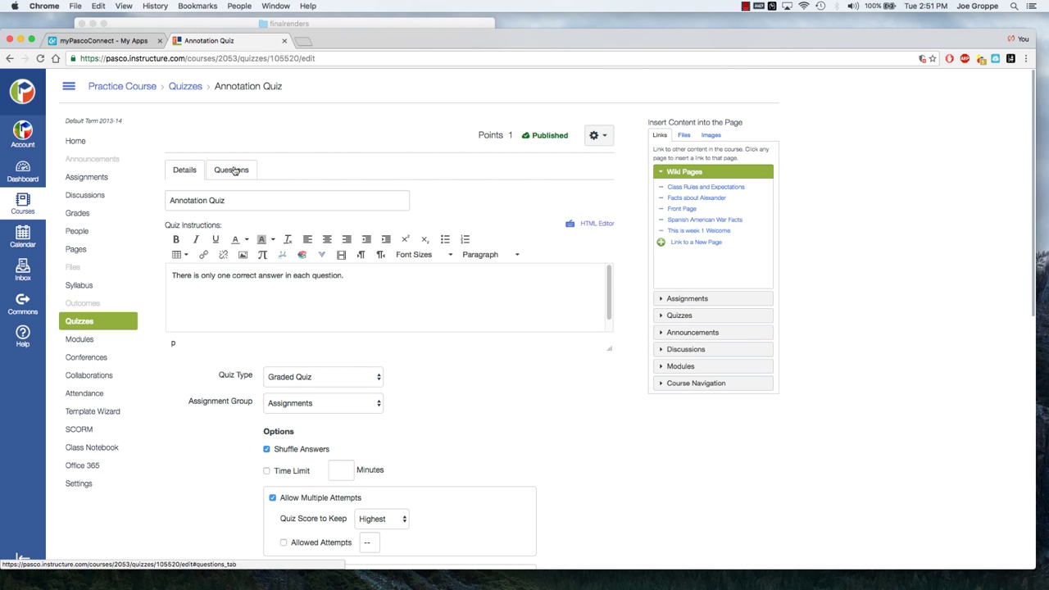
pyautogui.click(232, 170)
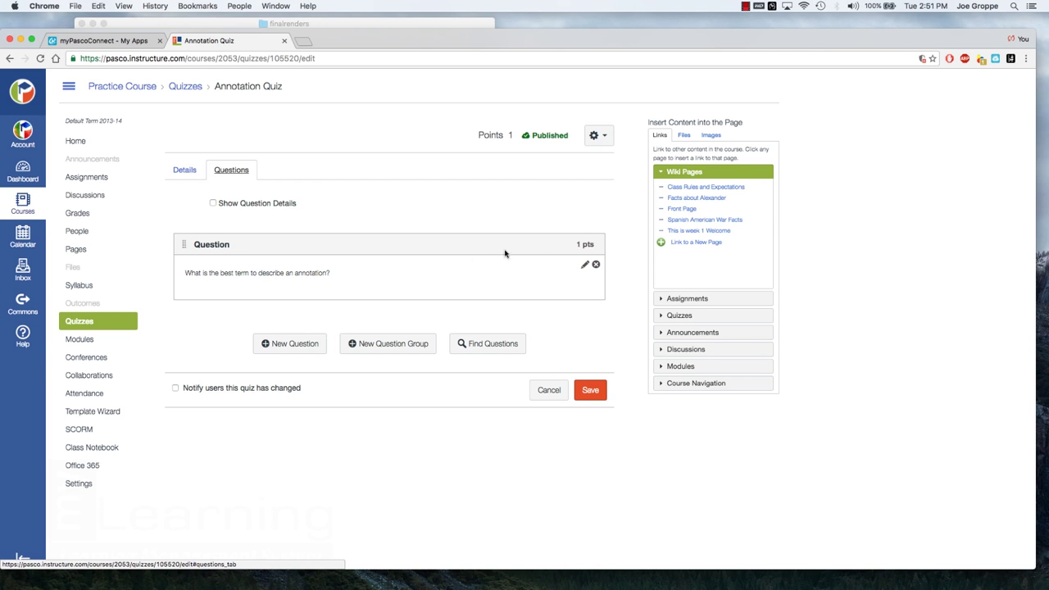
# Review the annotation question, keep it unchanged, and save the quiz.
pyautogui.click(584, 267)
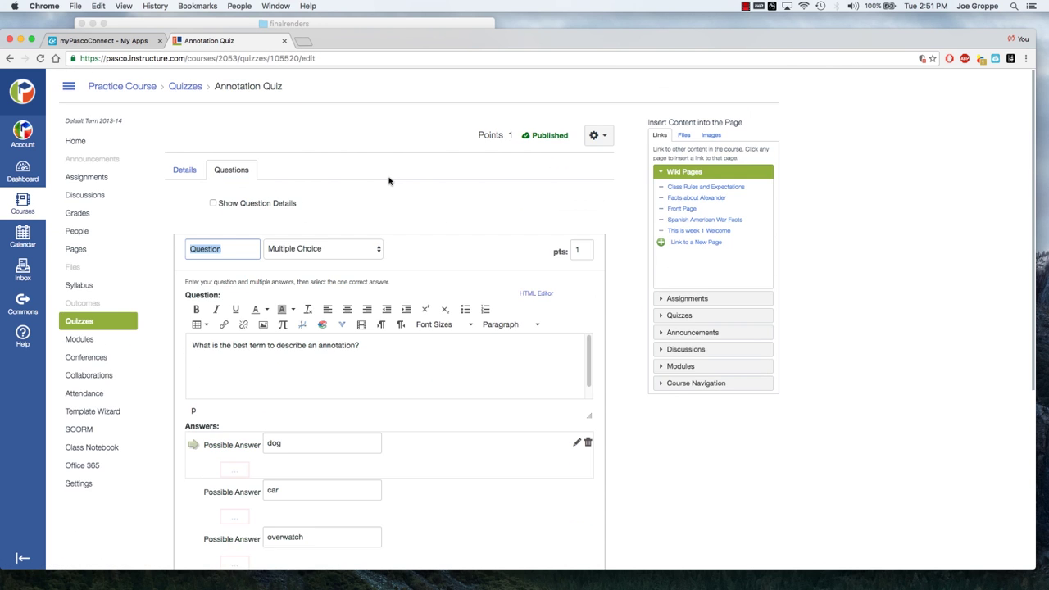
pyautogui.scroll(-5, 385, 180)
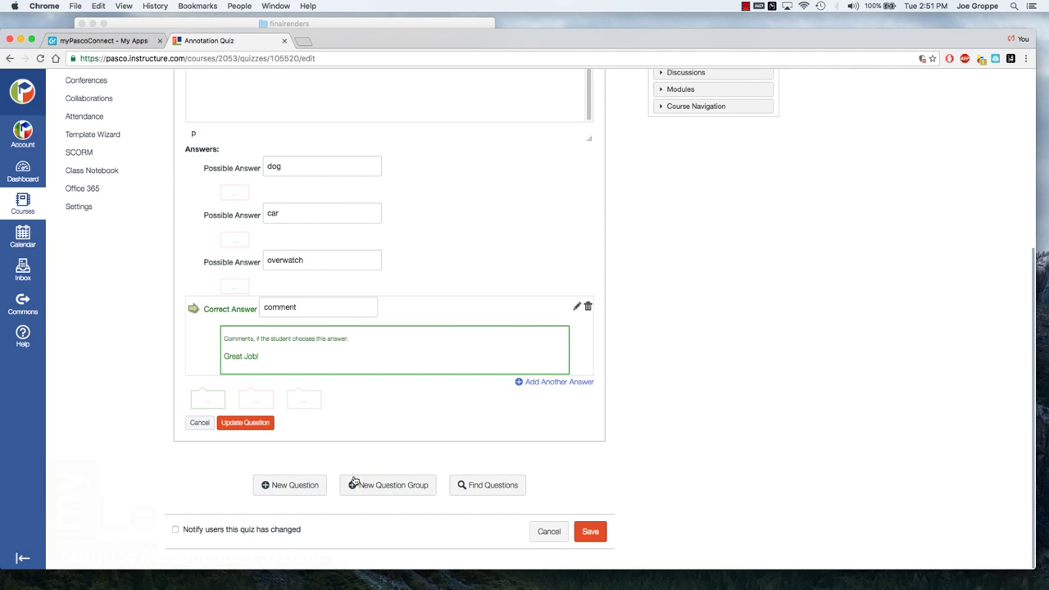
pyautogui.click(250, 424)
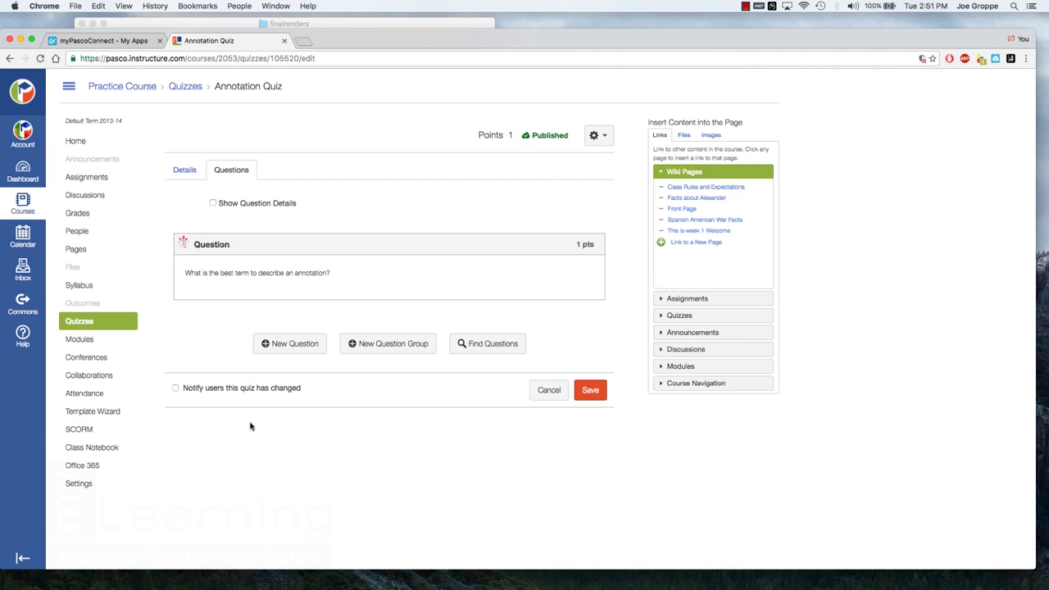
pyautogui.click(596, 389)
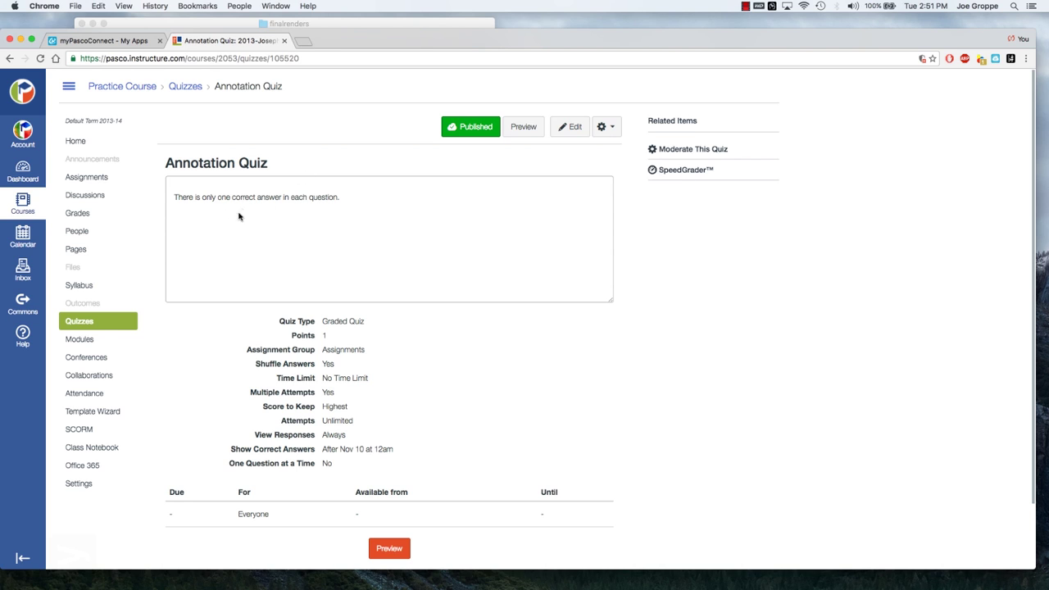
# Return to the Practice Course's Quizzes page showing Annotation Quiz as published.
pyautogui.click(94, 323)
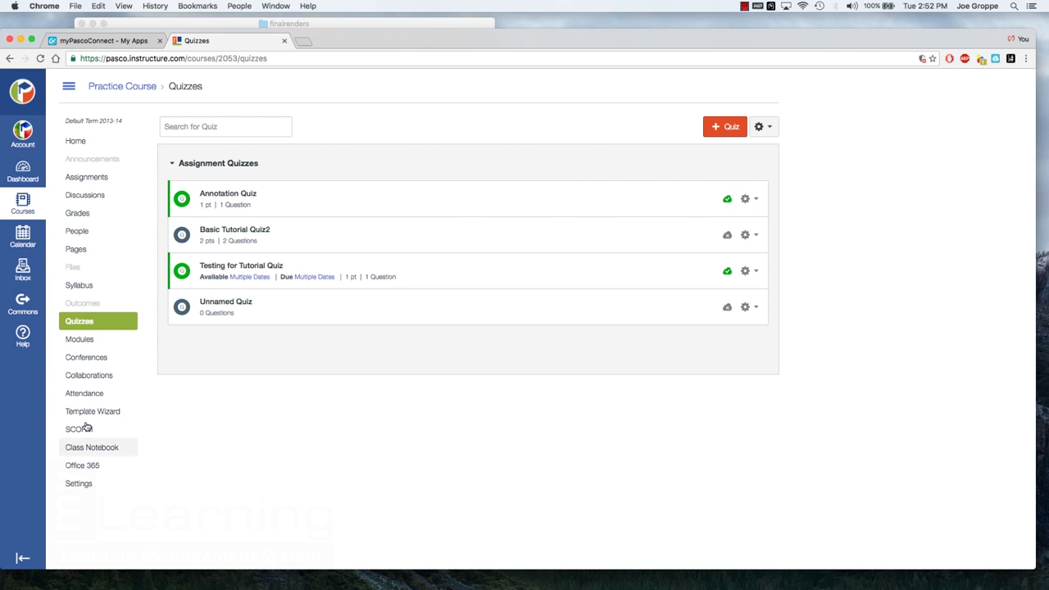
# In Modules, drag Annotation Quiz above the journal entry item in Week 1.
pyautogui.click(88, 338)
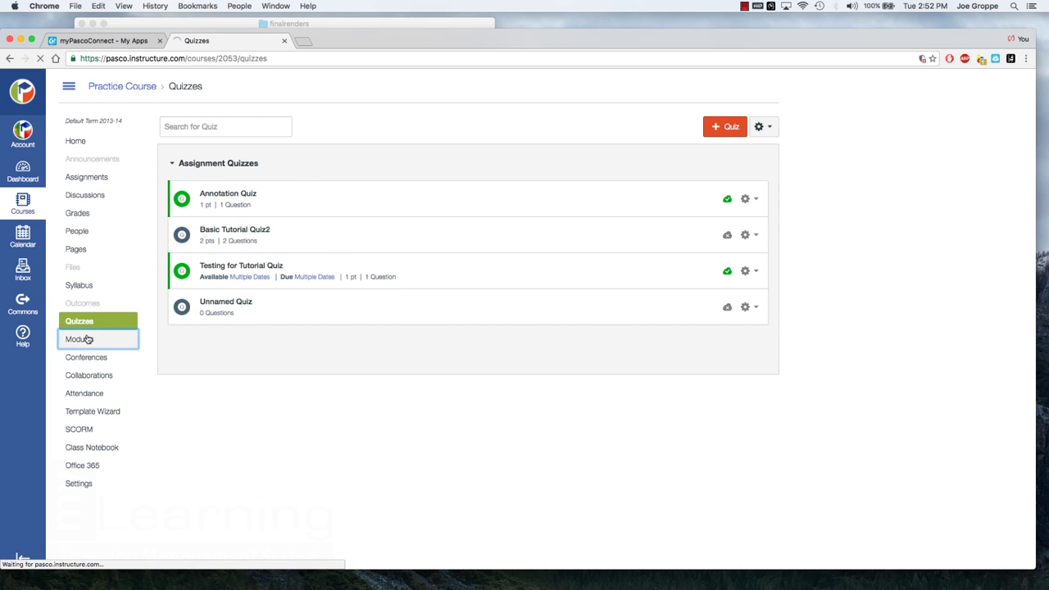
pyautogui.scroll(-3, 405, 314)
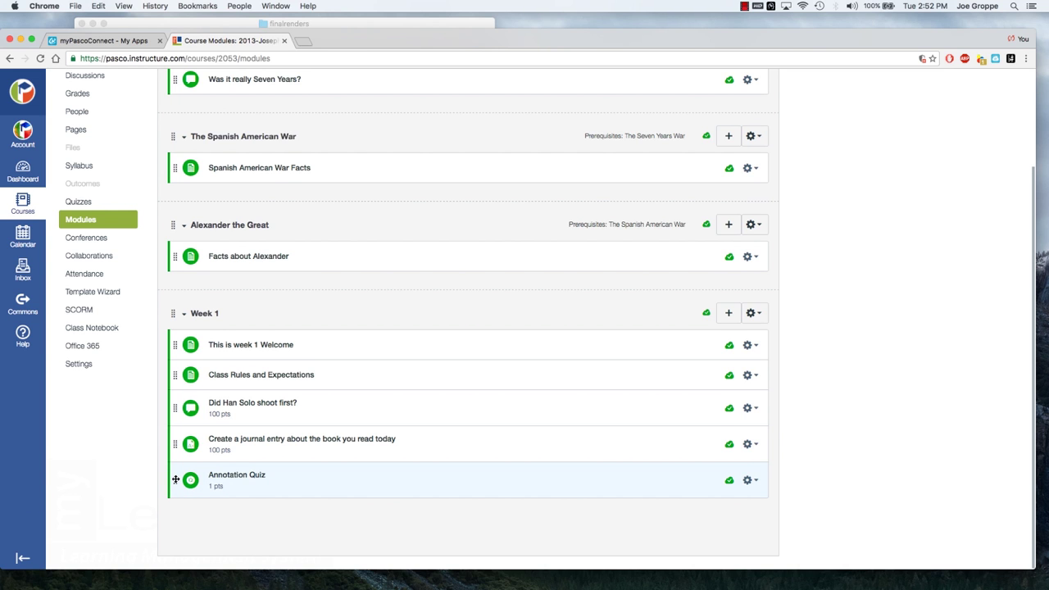
pyautogui.moveTo(175, 480)
pyautogui.mouseDown()
pyautogui.moveTo(178, 428)
pyautogui.moveTo(195, 448)
pyautogui.mouseUp()
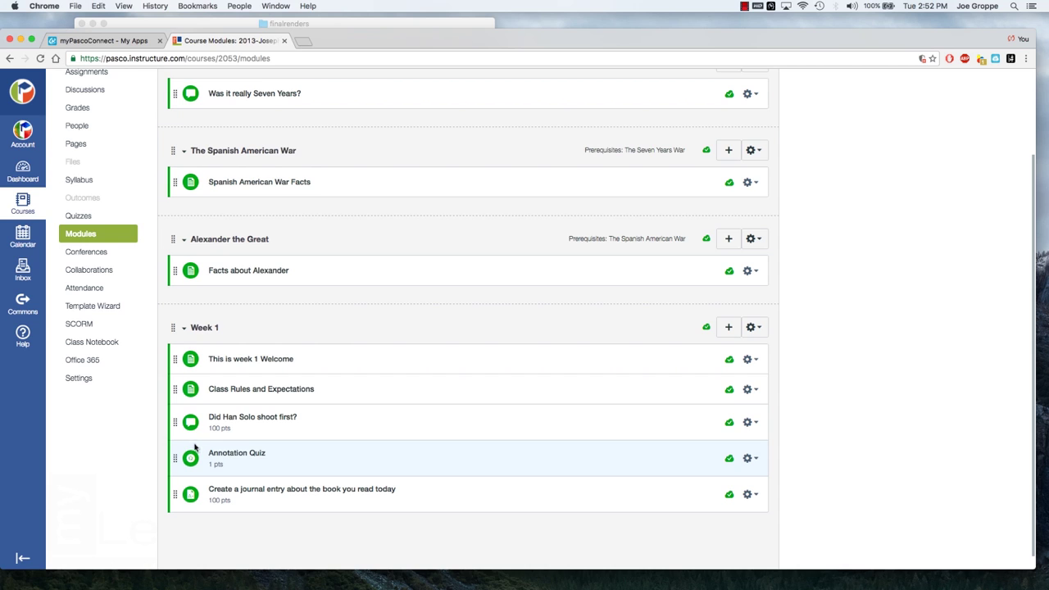